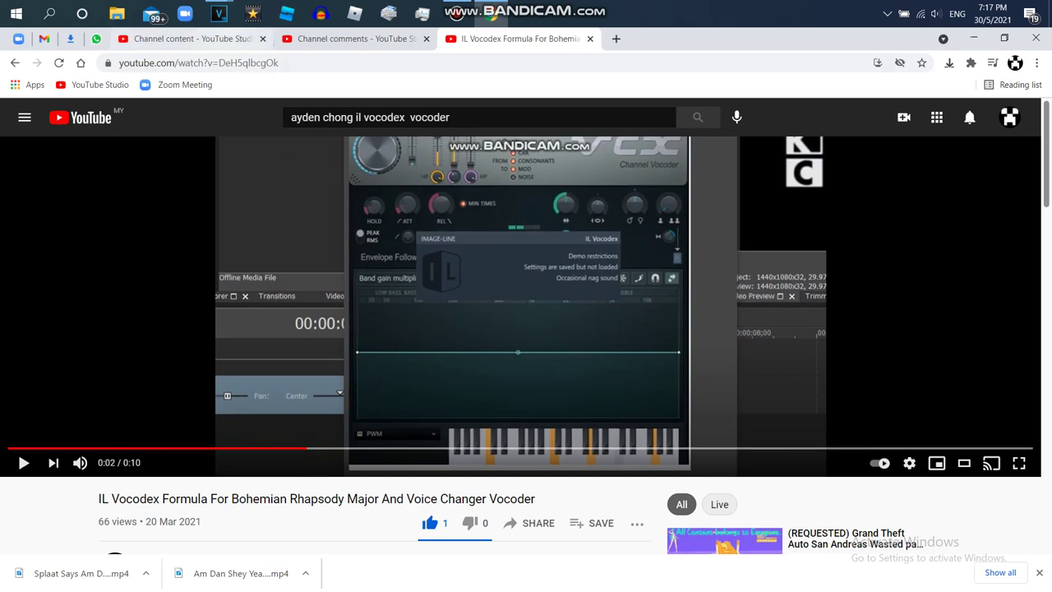
Switch to VEGAS Pro and open Klasky Csupo Robot Logo.mp4 from the Downloads folder onto the timeline.
{"action": "left_click", "coordinate": [219, 13]}
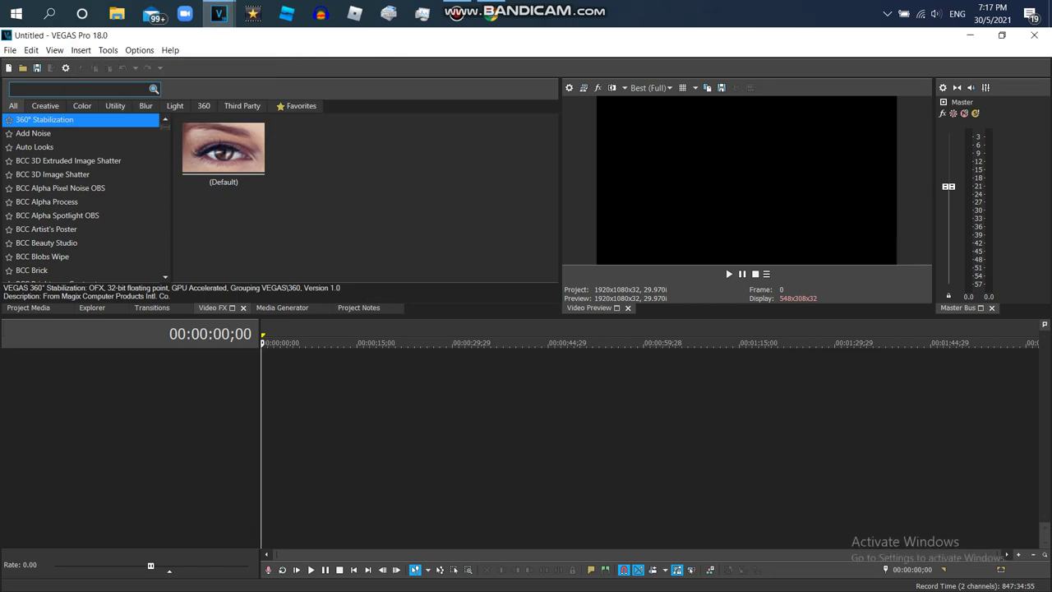
{"action": "left_click", "coordinate": [23, 67]}
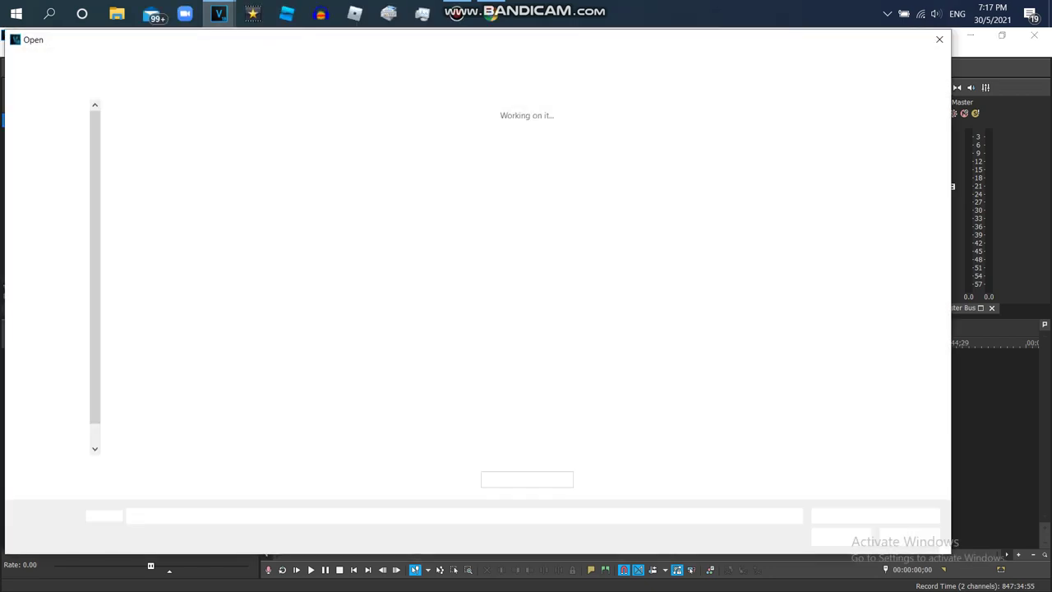
{"action": "left_click", "coordinate": [58, 151]}
{"action": "type", "text": "vi"}
{"action": "type", "text": "kl"}
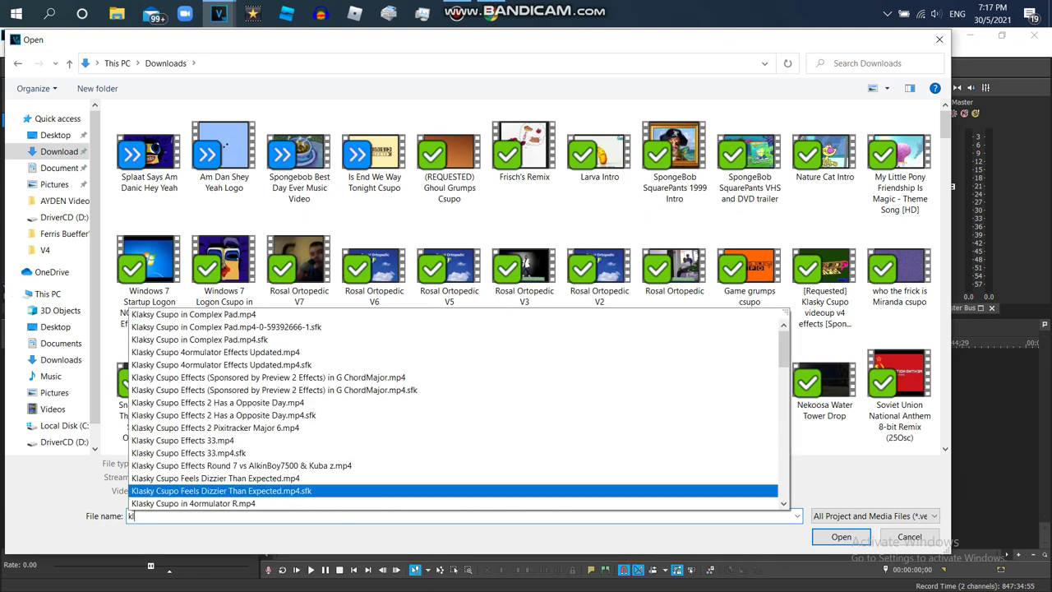
{"action": "left_click_drag", "start_coordinate": [783, 349], "coordinate": [783, 474]}
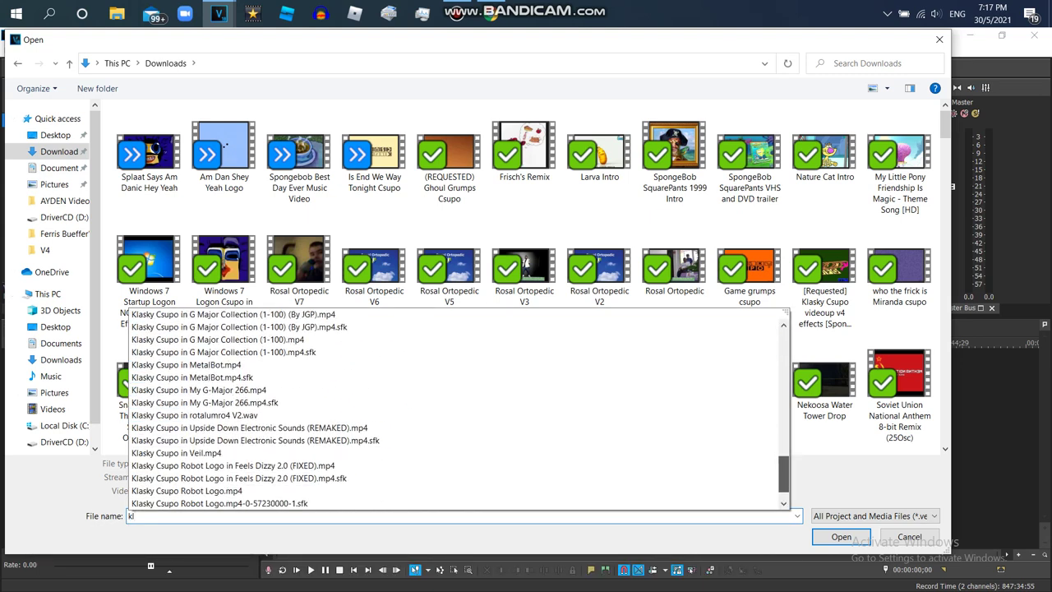
{"action": "left_click", "coordinate": [187, 491]}
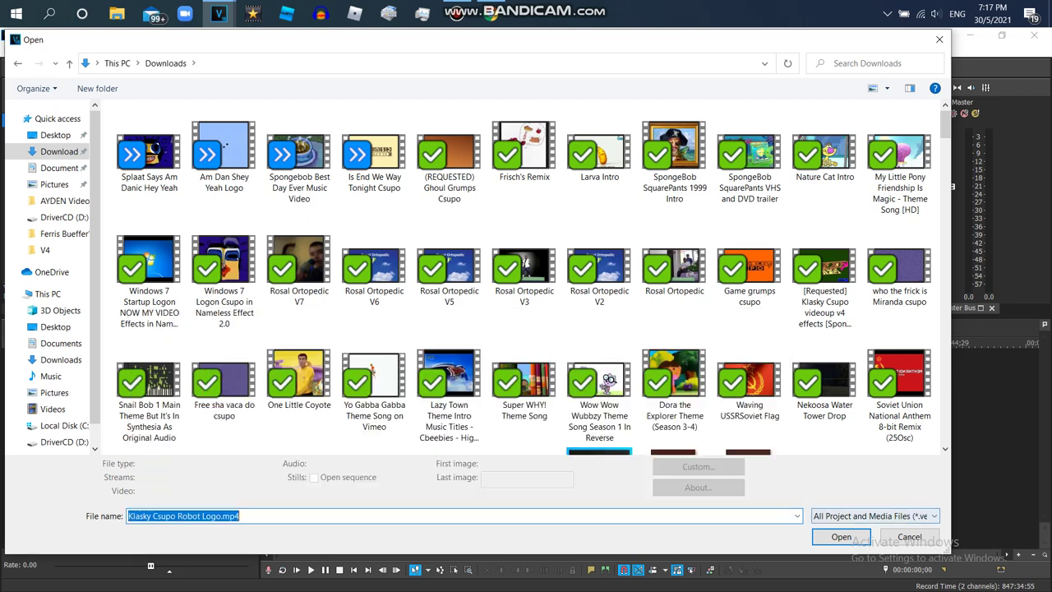
{"action": "key", "text": "Return"}
{"action": "left_click", "coordinate": [331, 370]}
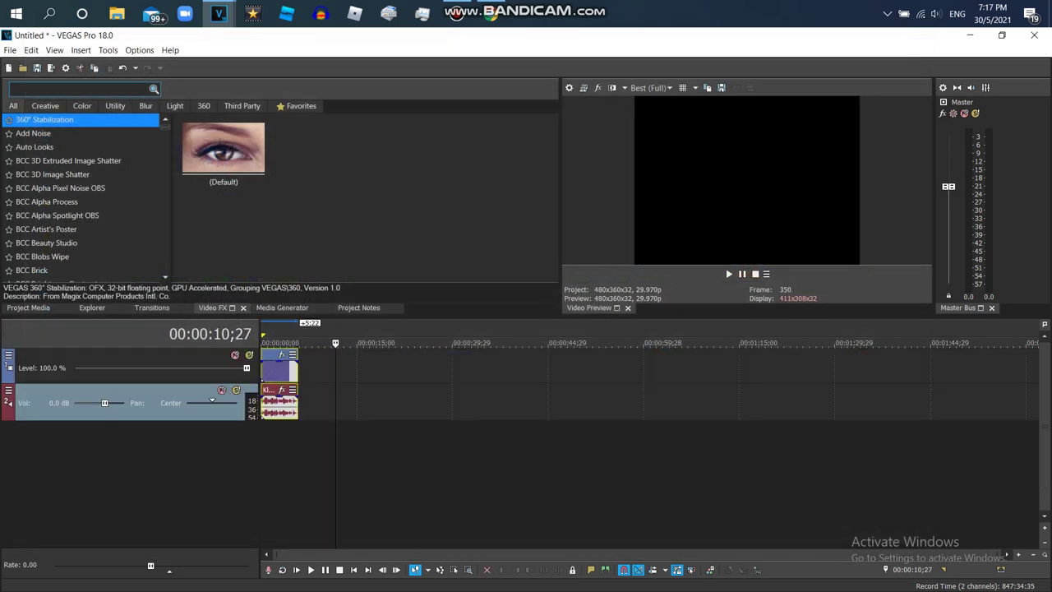
Add the IL Vocodex (demo) plug-in to the audio event of the Klasky Csupo Robot Logo clip.
{"action": "double_click", "coordinate": [278, 370]}
{"action": "left_click", "coordinate": [281, 390]}
{"action": "left_click", "coordinate": [597, 317]}
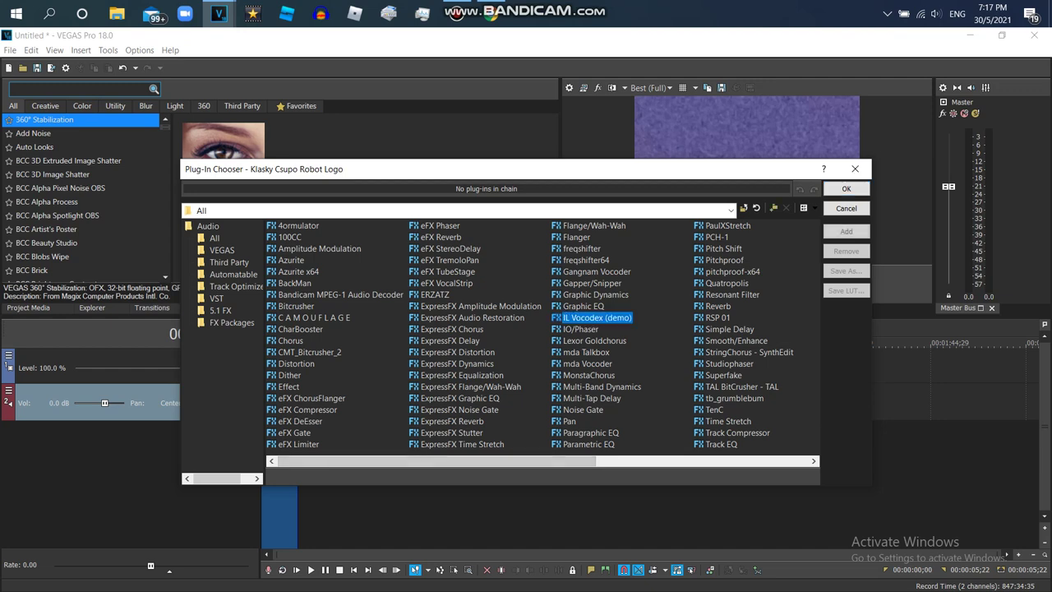
{"action": "left_click", "coordinate": [846, 189]}
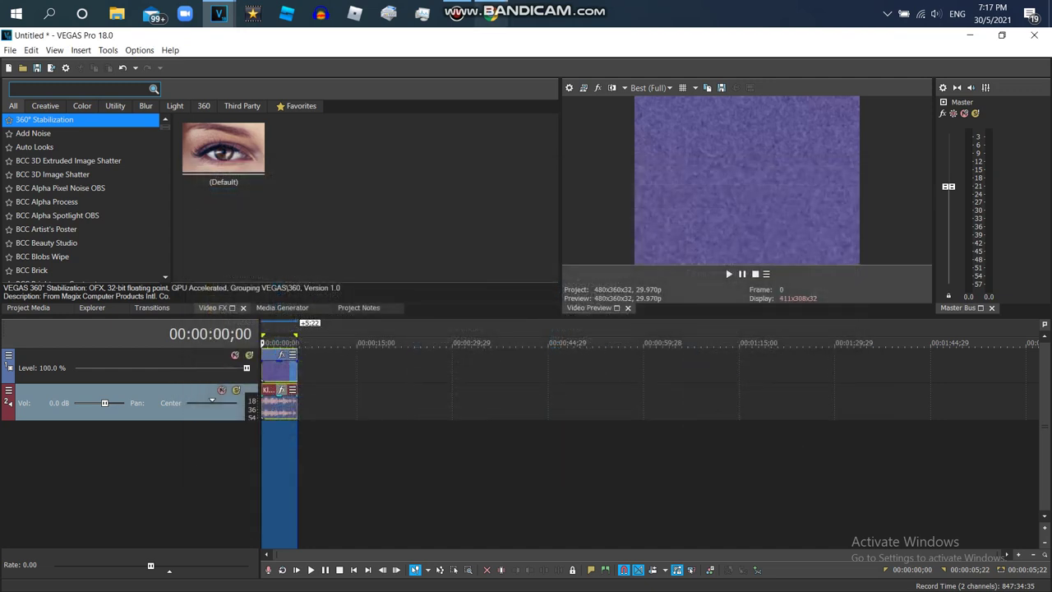
Check the YouTube reference video, return to the Untitled project in VEGAS Pro and load the Chord preset in IL Vocodex.
{"action": "left_click", "coordinate": [492, 14]}
{"action": "mouse_move", "coordinate": [219, 13]}
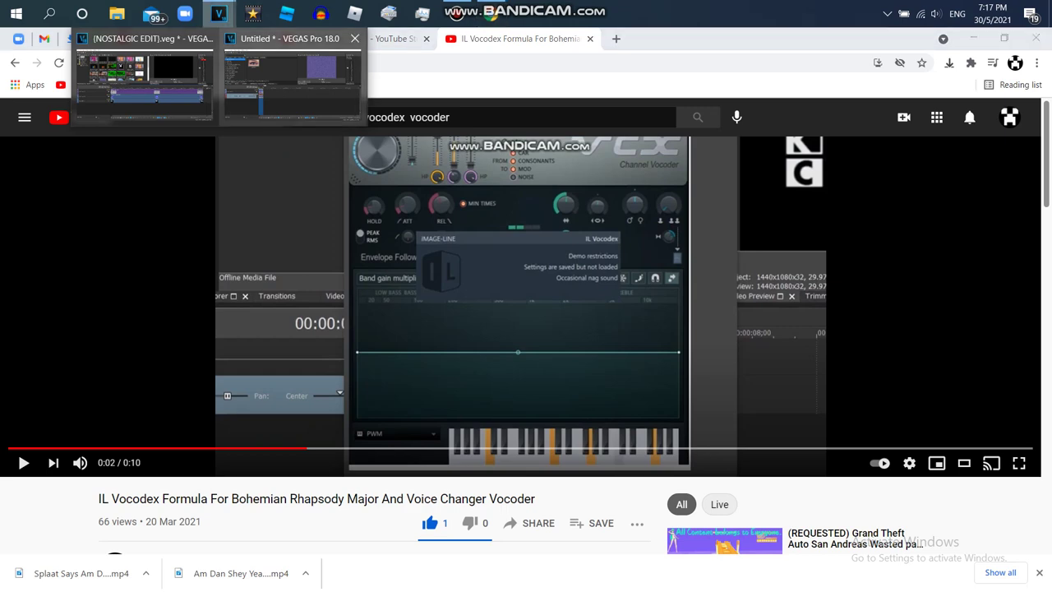
{"action": "left_click", "coordinate": [292, 82]}
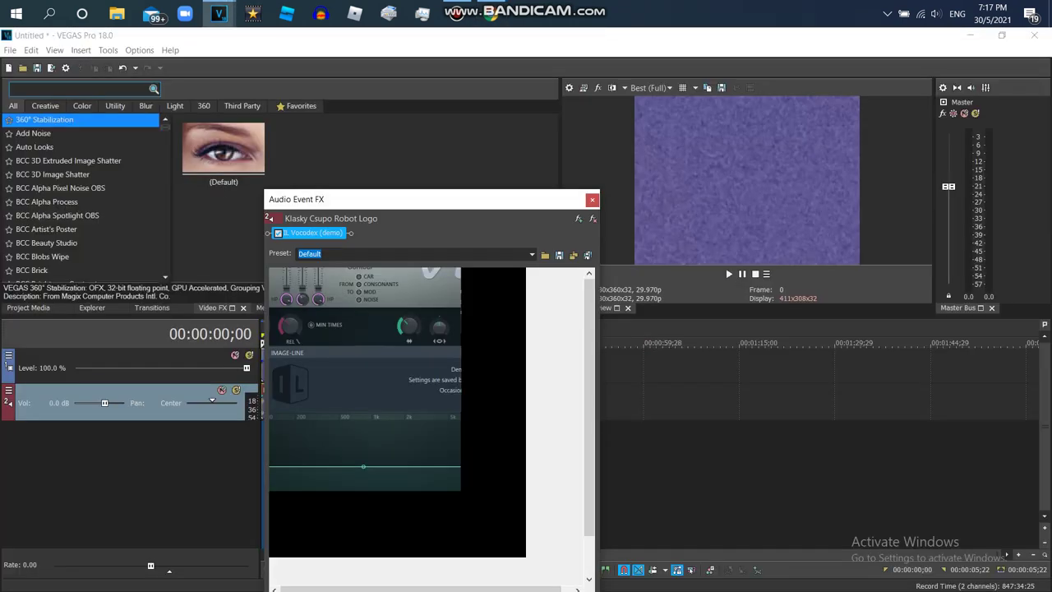
{"action": "left_click", "coordinate": [578, 219]}
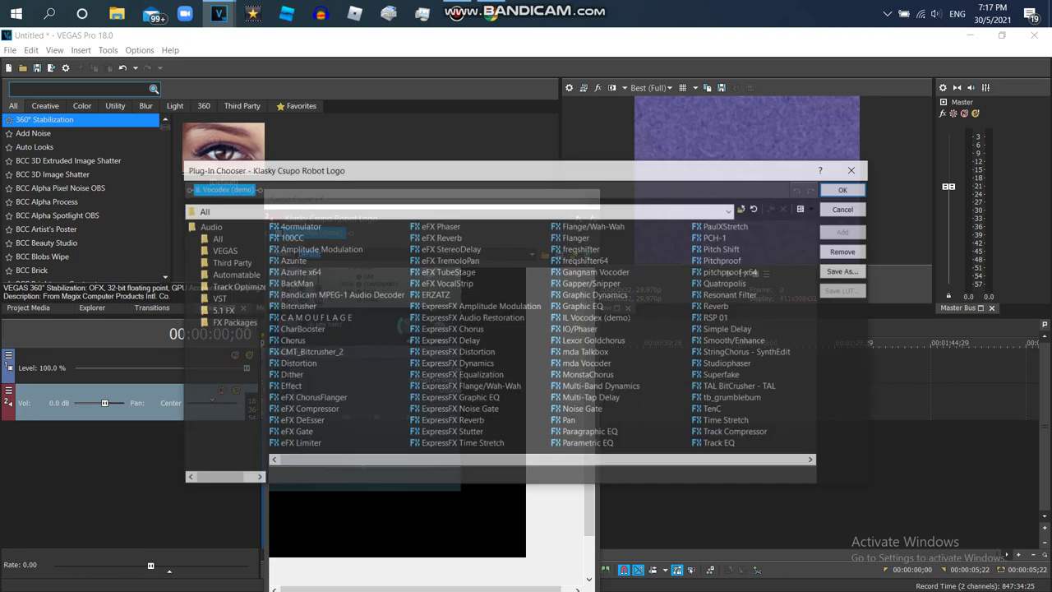
{"action": "left_click", "coordinate": [845, 188]}
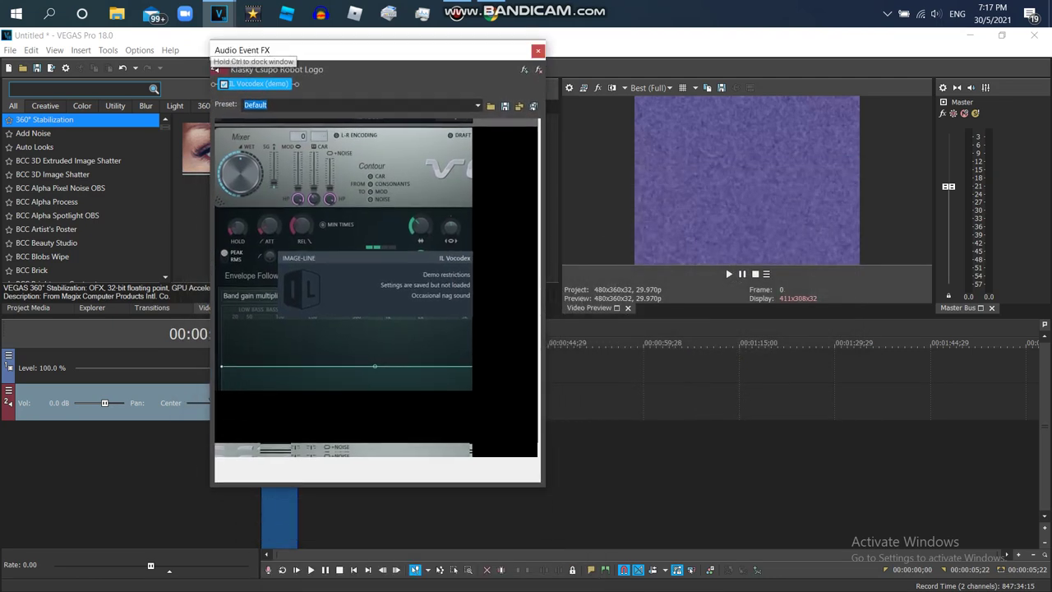
{"action": "left_click", "coordinate": [508, 121]}
{"action": "left_click", "coordinate": [477, 209]}
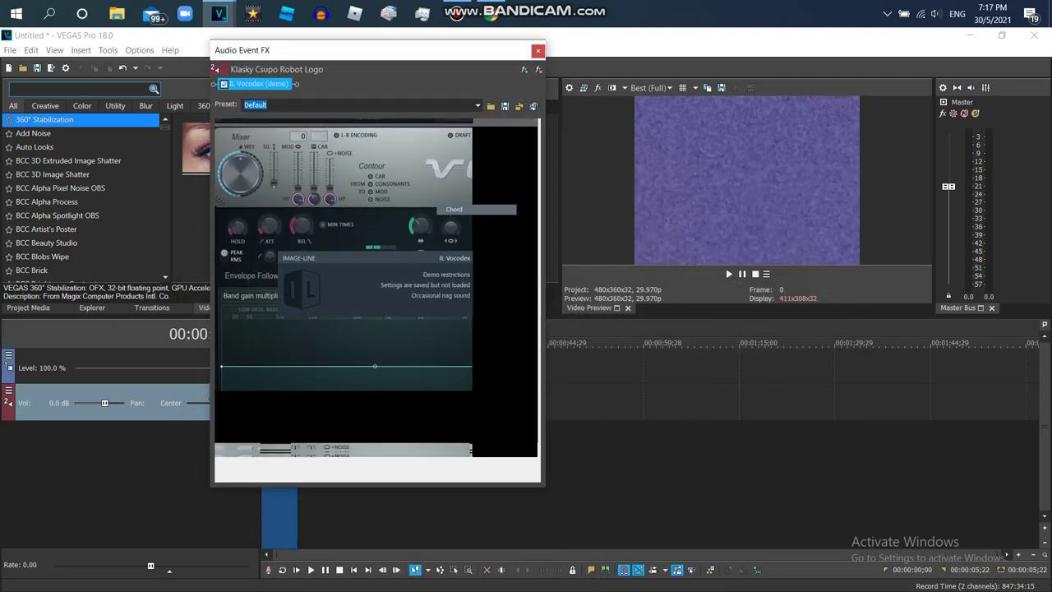
{"action": "left_click_drag", "start_coordinate": [370, 50], "coordinate": [356, 70]}
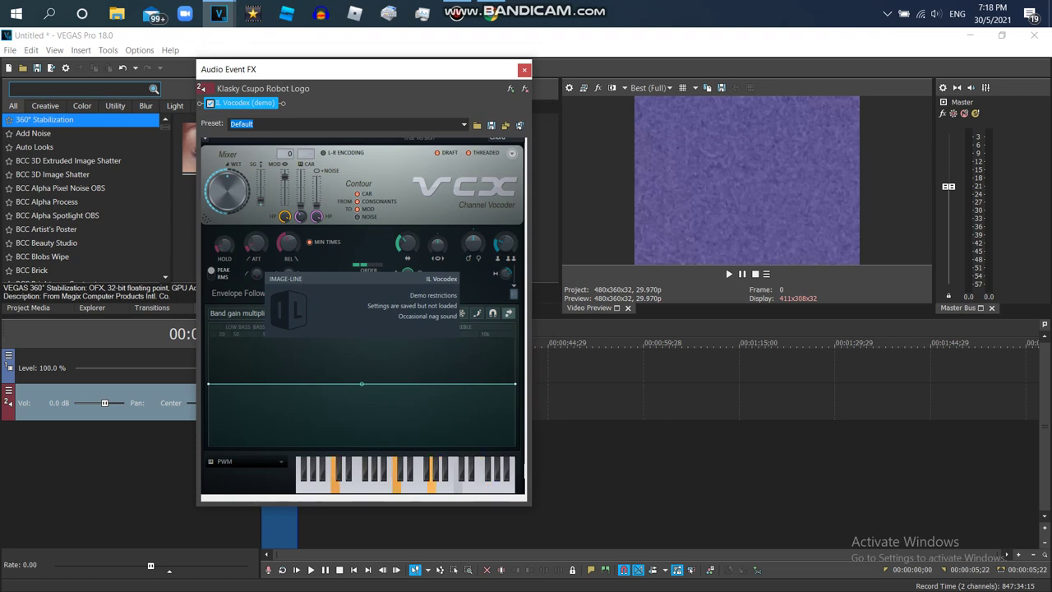
Play back the vocoded clip, compare the IL Vocodex settings with the YouTube reference video, and close the audio effects window.
{"action": "left_click", "coordinate": [729, 274]}
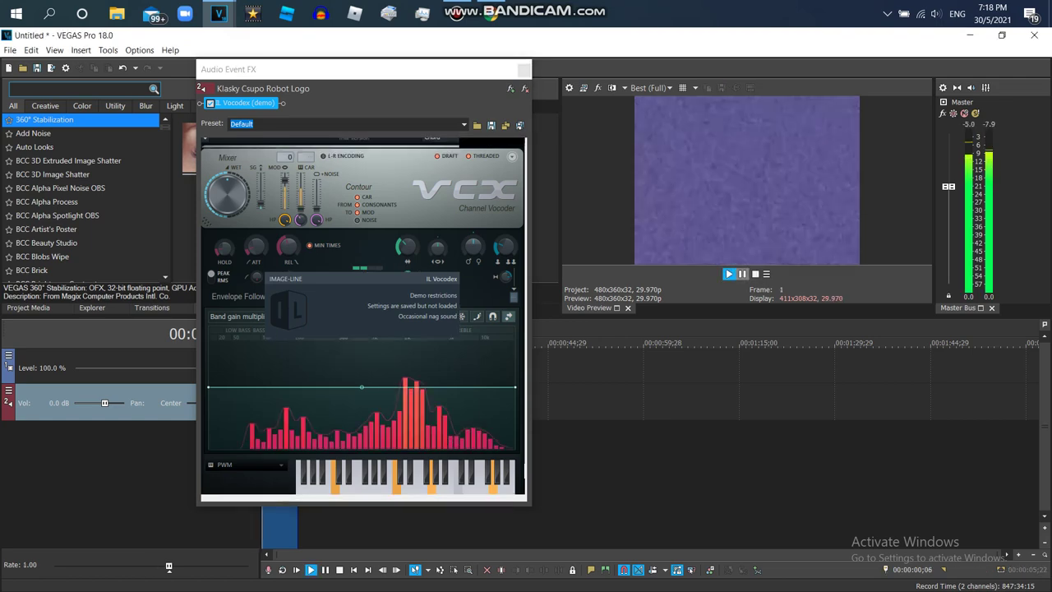
{"action": "key", "text": "Return"}
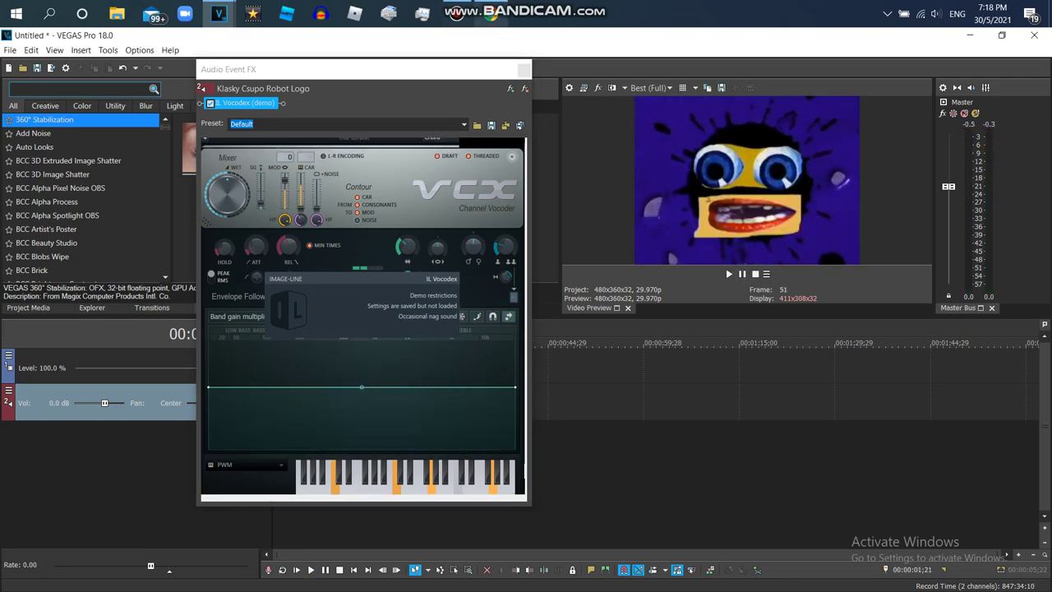
{"action": "left_click", "coordinate": [491, 13]}
{"action": "mouse_move", "coordinate": [218, 14]}
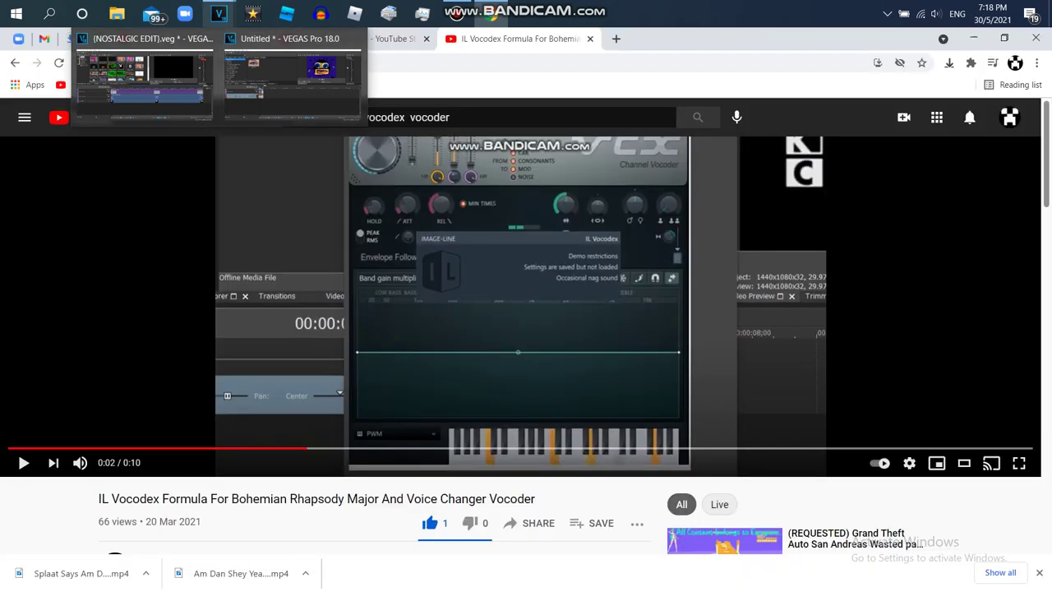
{"action": "mouse_move", "coordinate": [292, 82]}
{"action": "left_click", "coordinate": [292, 78]}
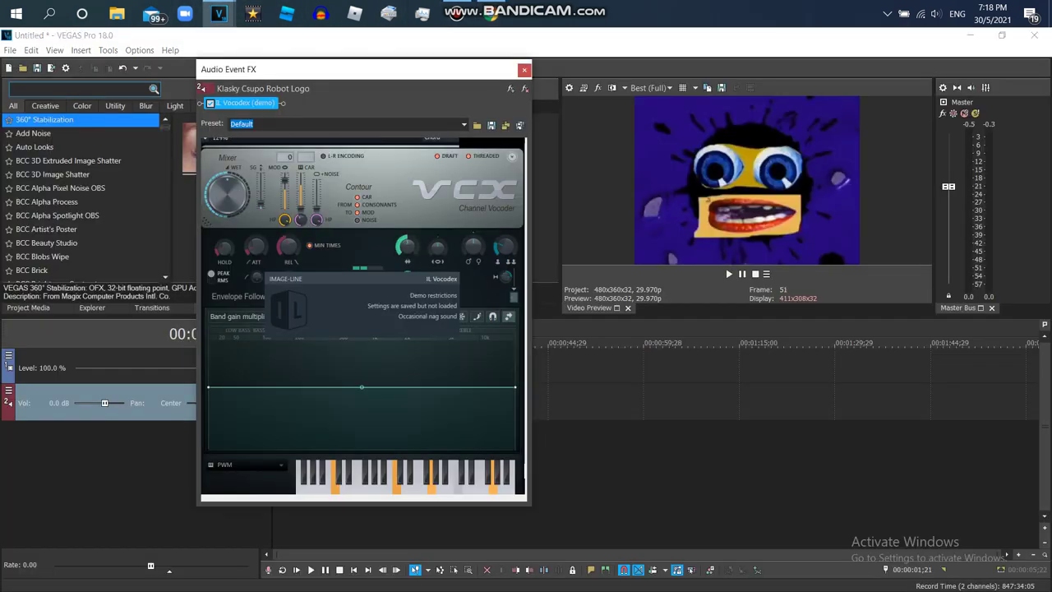
{"action": "left_click", "coordinate": [728, 274]}
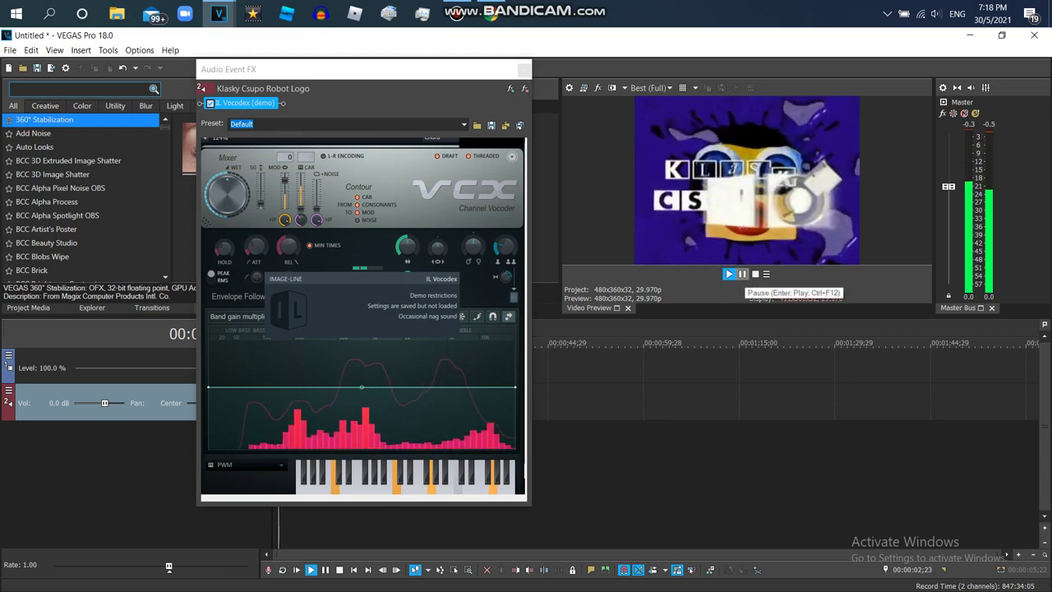
{"action": "left_click", "coordinate": [755, 274]}
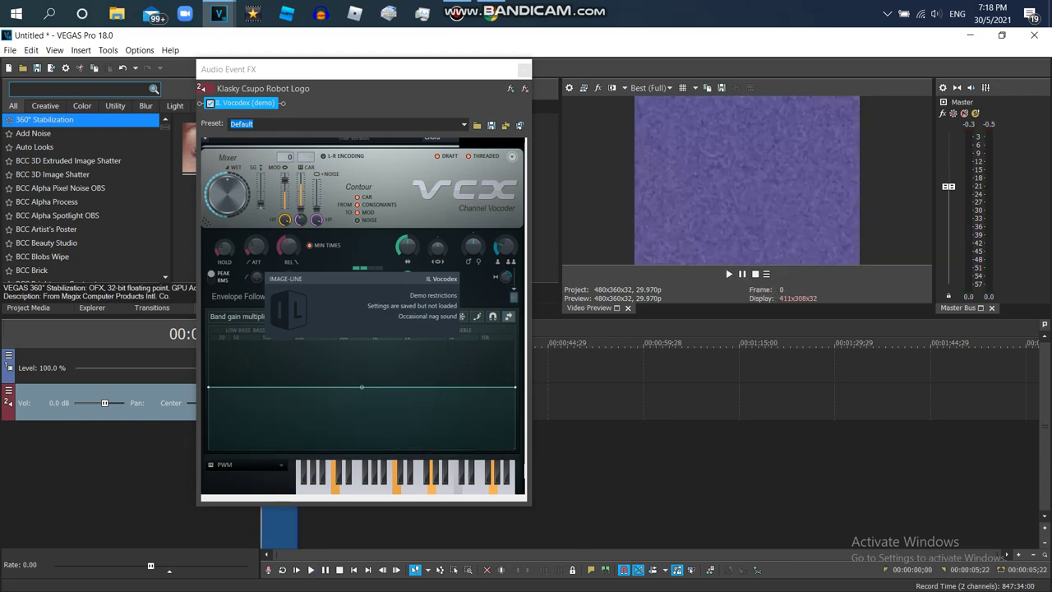
{"action": "left_click", "coordinate": [523, 70]}
Apply Gradient Map's Reset to None preset to the video event and set the first gradient point to opaque red (255, 0, 0).
{"action": "left_click_drag", "start_coordinate": [165, 127], "coordinate": [164, 251]}
{"action": "scroll", "coordinate": [87, 198], "scroll_direction": "up", "scroll_amount": 10}
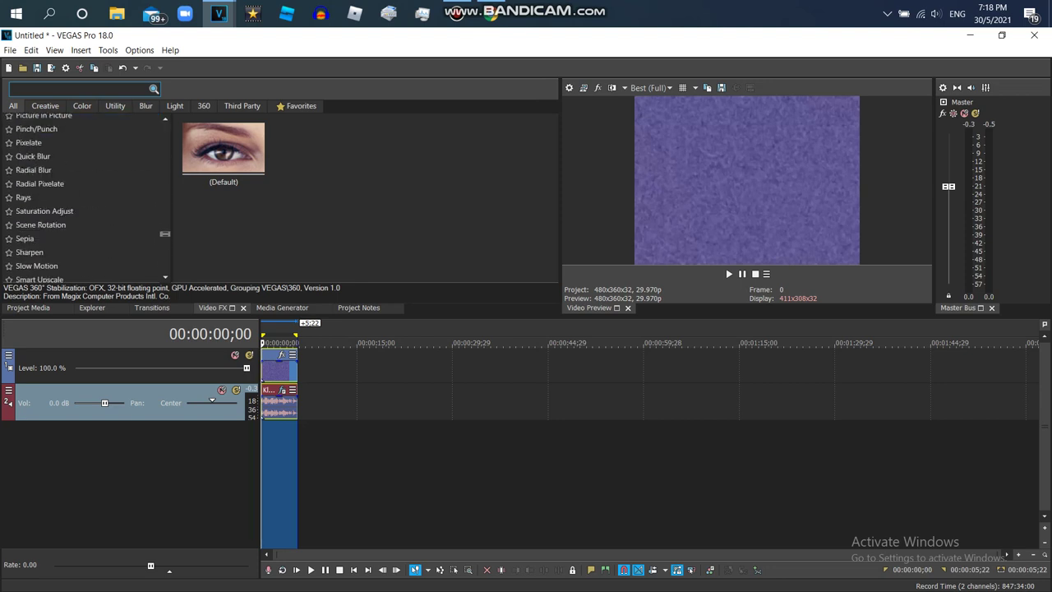
{"action": "scroll", "coordinate": [86, 197], "scroll_direction": "up", "scroll_amount": 5}
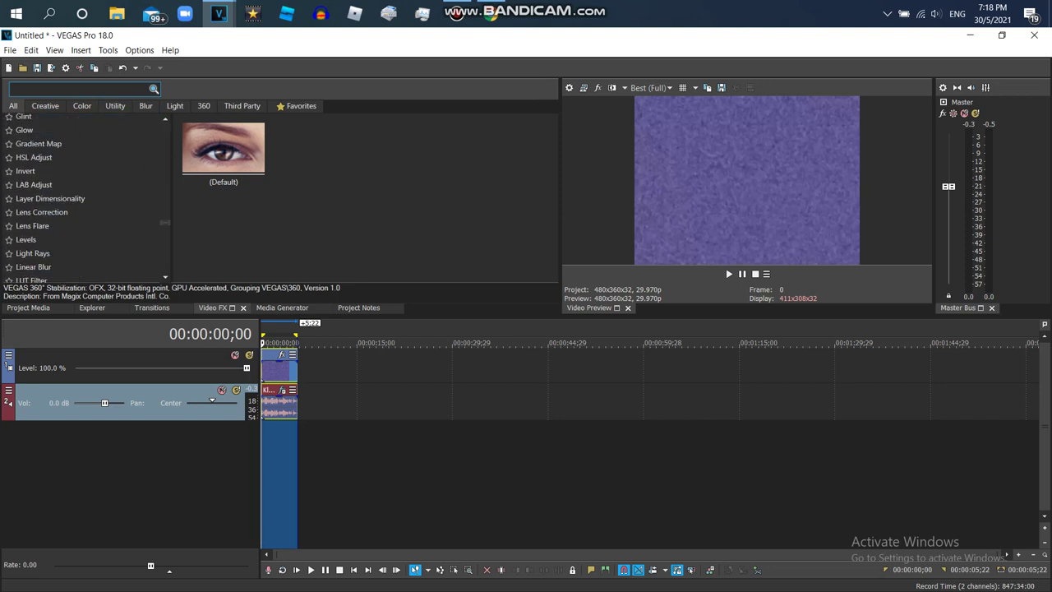
{"action": "left_click", "coordinate": [39, 144]}
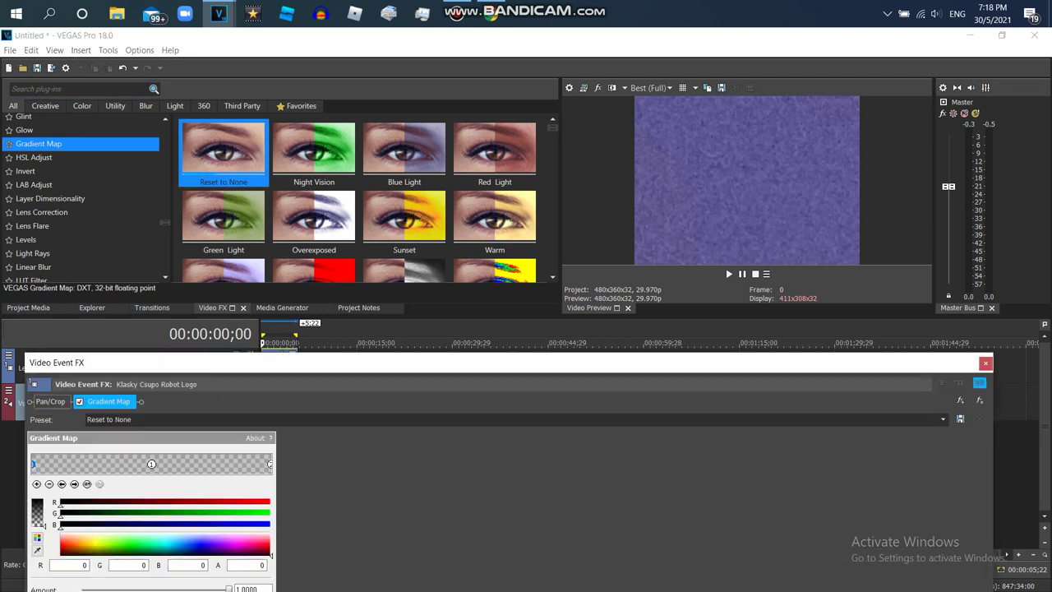
{"action": "left_click", "coordinate": [270, 545]}
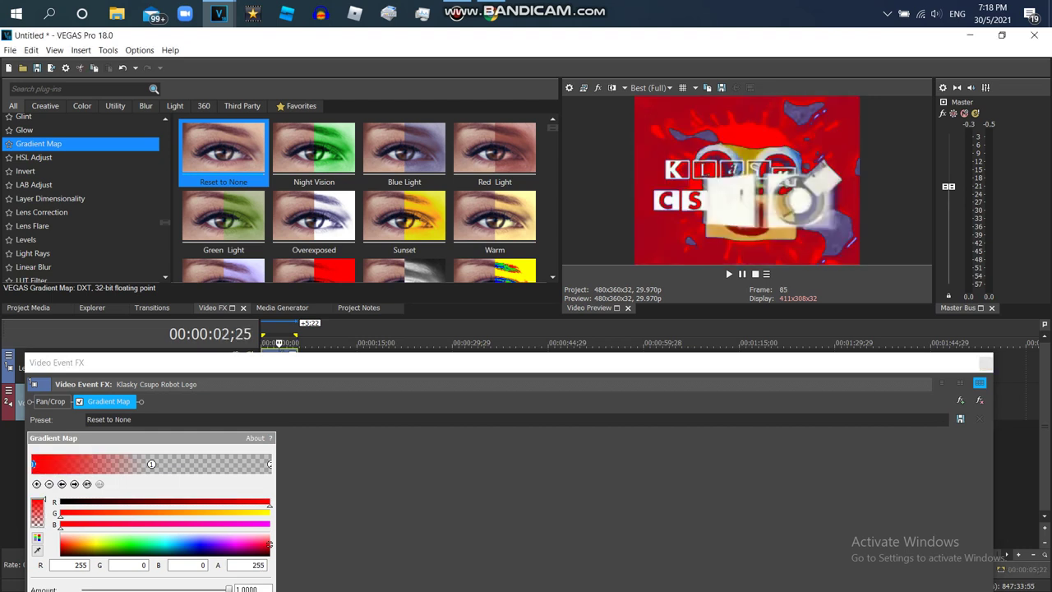
Set the middle gradient point to opaque cyan (0, 255, 255).
{"action": "left_click", "coordinate": [74, 483]}
{"action": "left_click", "coordinate": [200, 544]}
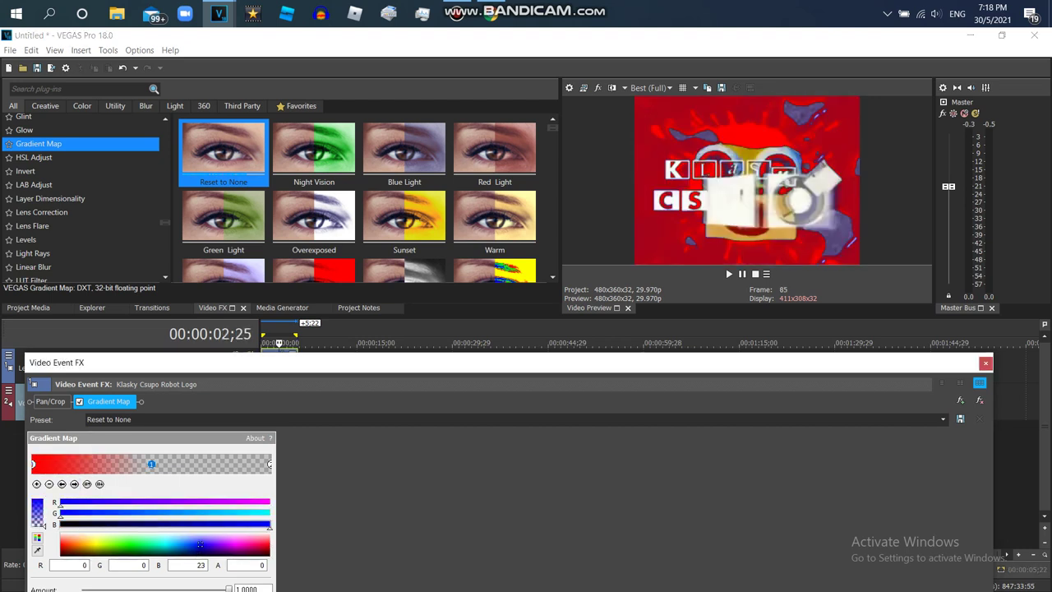
{"action": "left_click", "coordinate": [165, 544]}
{"action": "left_click_drag", "start_coordinate": [42, 526], "coordinate": [43, 499]}
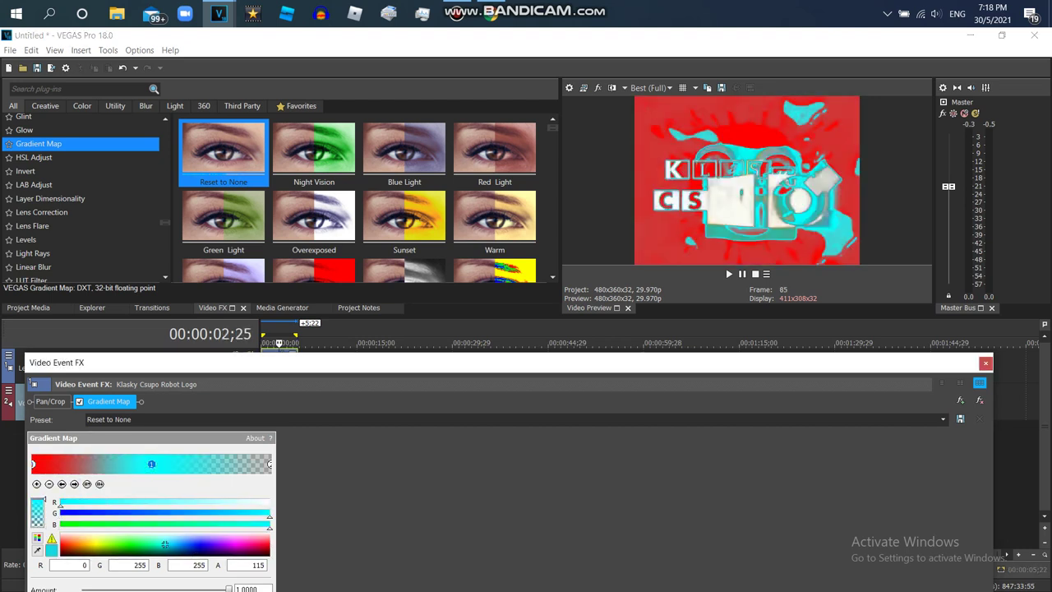
Set the last gradient point to opaque red with R 232, G 0, B 0 and A 255.
{"action": "left_click", "coordinate": [270, 464]}
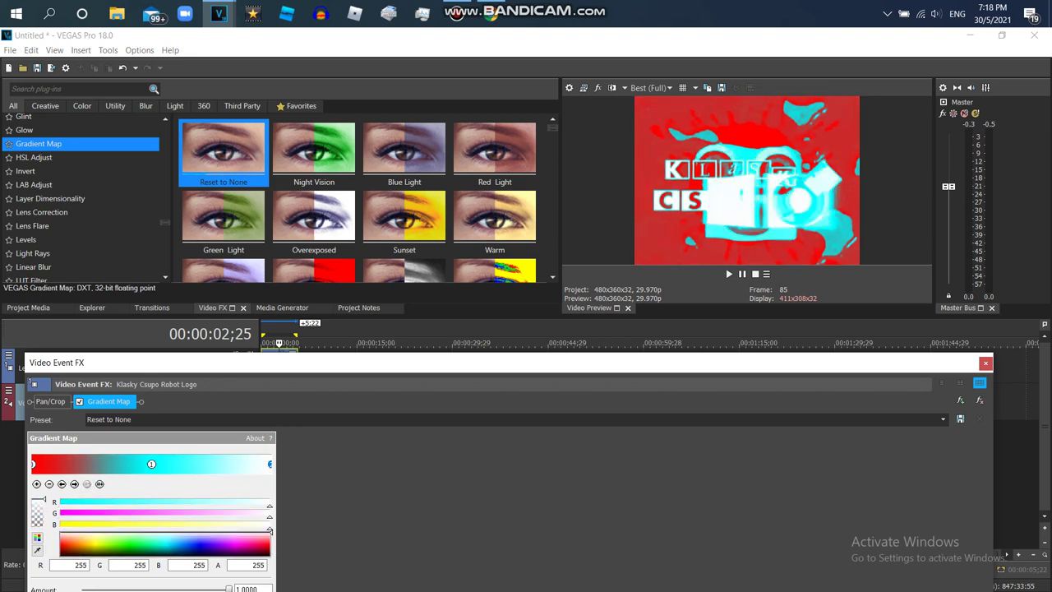
{"action": "mouse_move", "coordinate": [271, 532]}
{"action": "left_mouse_down"}
{"action": "mouse_move", "coordinate": [270, 554]}
{"action": "mouse_move", "coordinate": [270, 532]}
{"action": "left_mouse_up"}
{"action": "left_click", "coordinate": [164, 544]}
{"action": "mouse_move", "coordinate": [268, 514]}
{"action": "left_mouse_down"}
{"action": "mouse_move", "coordinate": [74, 514]}
{"action": "mouse_move", "coordinate": [270, 514]}
{"action": "left_mouse_up"}
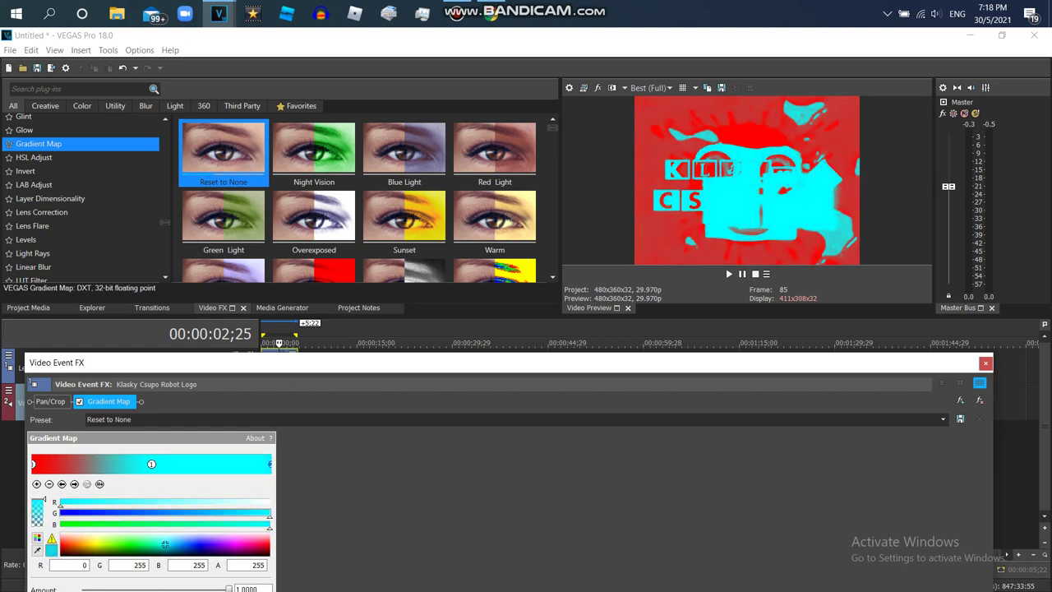
{"action": "mouse_move", "coordinate": [164, 544]}
{"action": "left_mouse_down"}
{"action": "mouse_move", "coordinate": [193, 545]}
{"action": "mouse_move", "coordinate": [165, 544]}
{"action": "left_mouse_up"}
{"action": "left_click", "coordinate": [74, 483]}
{"action": "left_click_drag", "start_coordinate": [165, 544], "coordinate": [60, 547]}
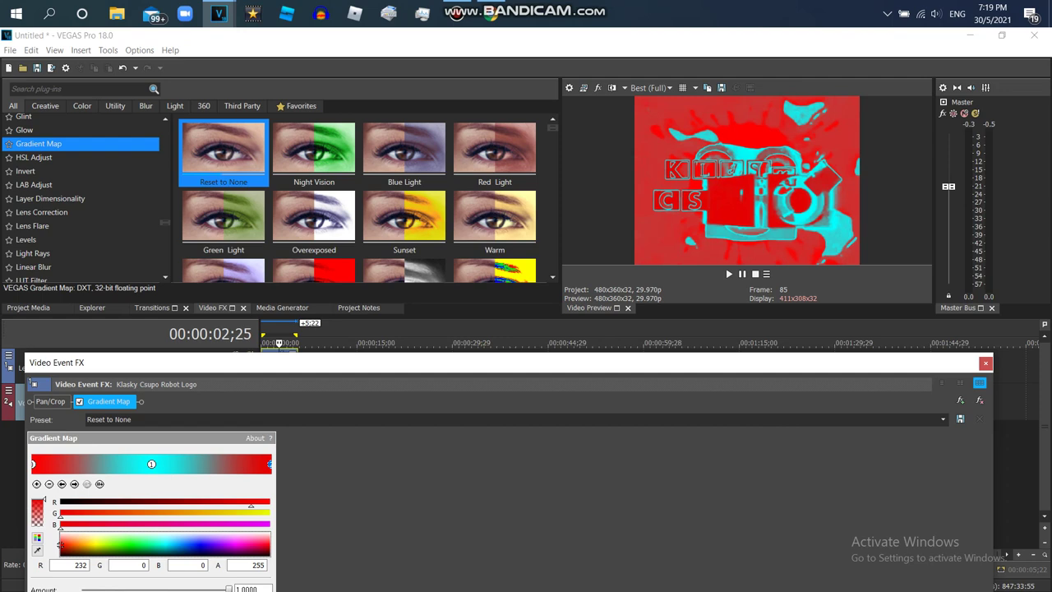
Switch to the browser and search YouTube for "klasky csupo in vocoder".
{"action": "left_click", "coordinate": [456, 14]}
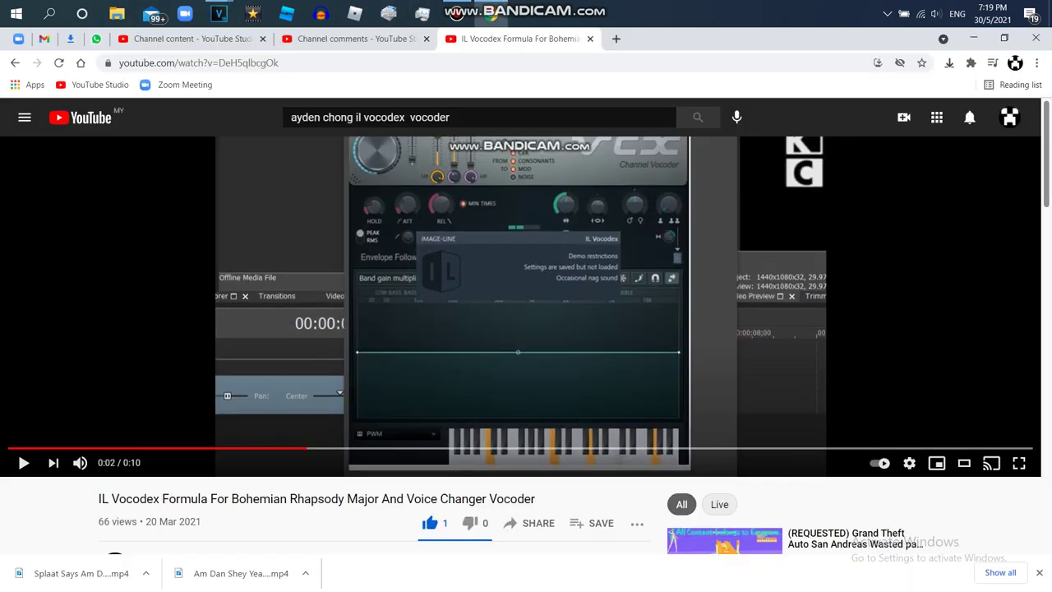
{"action": "key", "text": "slash"}
{"action": "type", "text": "klasky csupo in vocode"}
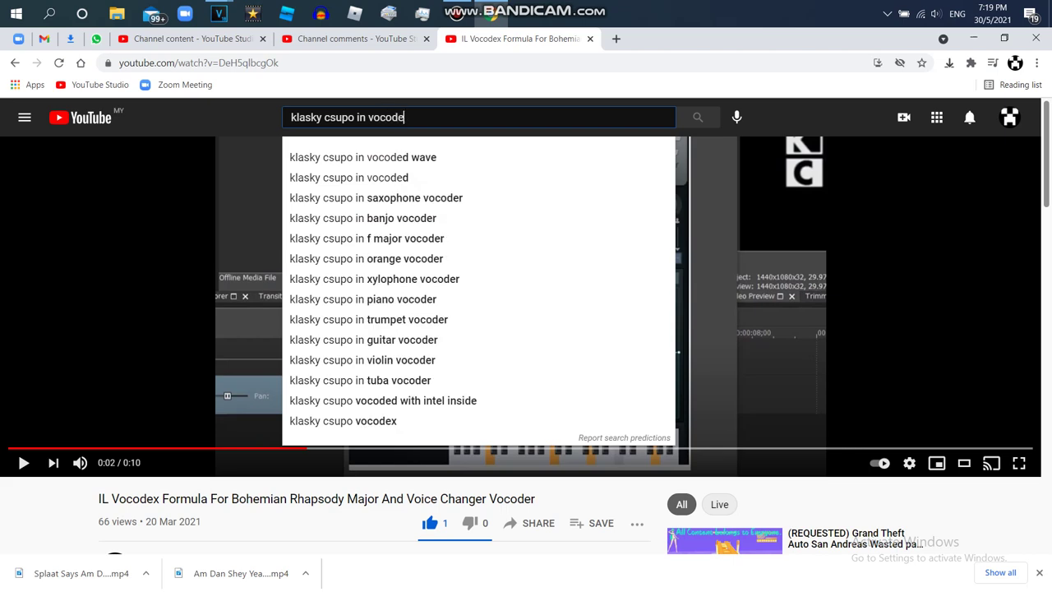
{"action": "type", "text": "r"}
{"action": "key", "text": "Return"}
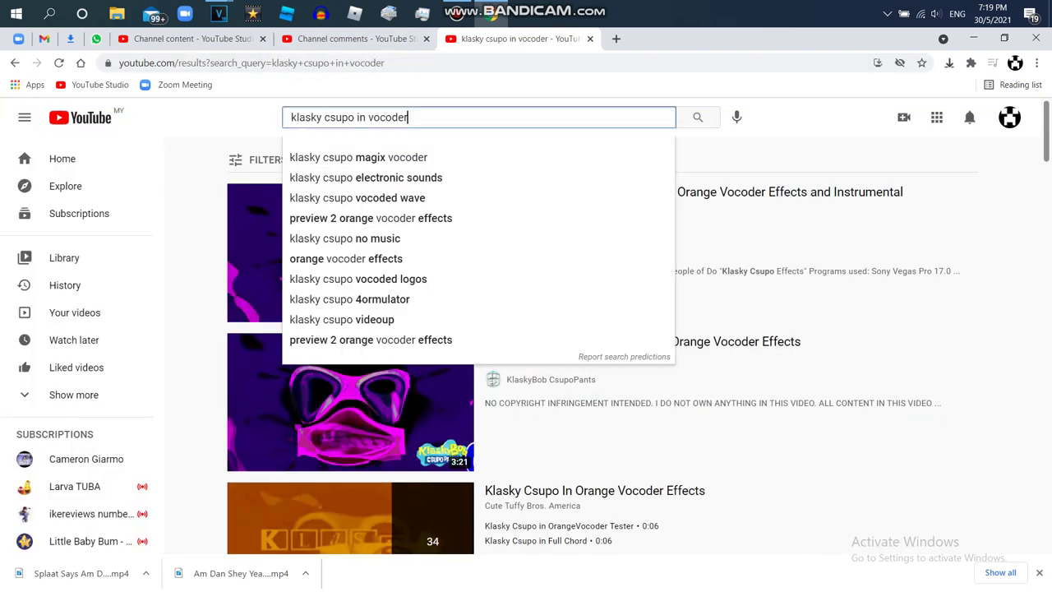
Search YouTube for "klasky csupo in vocoder android" and look through the results for a matching effect.
{"action": "type", "text": "android"}
{"action": "key", "text": "Return"}
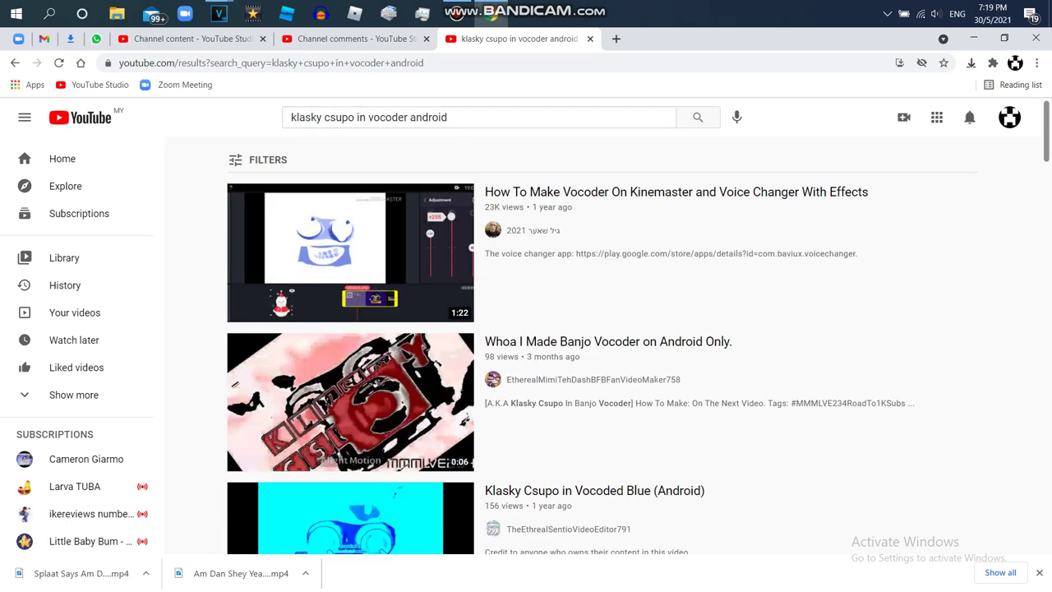
{"action": "scroll", "coordinate": [526, 329], "scroll_direction": "down", "scroll_amount": 3}
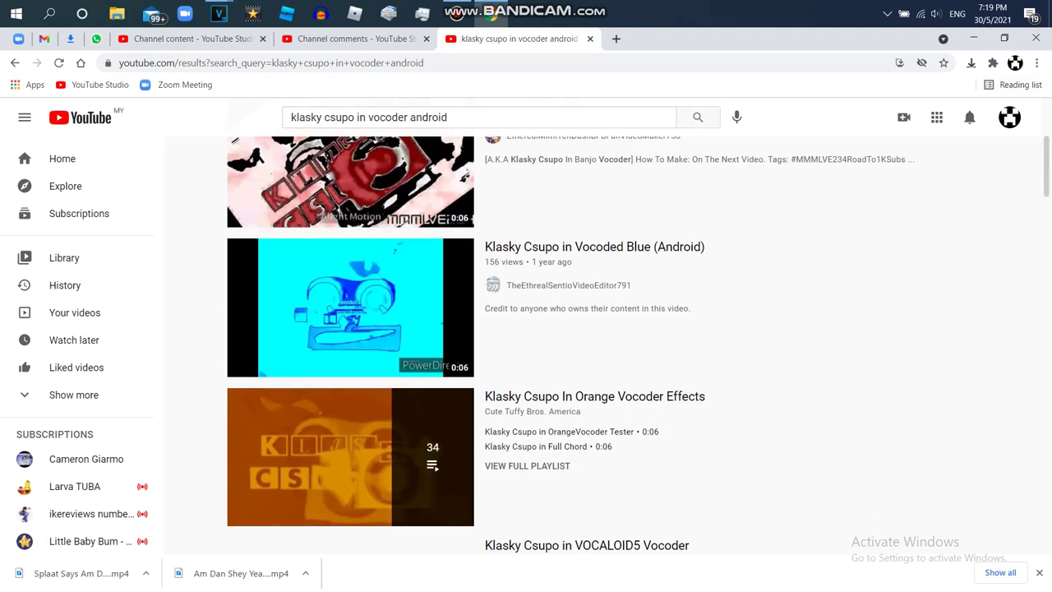
{"action": "scroll", "coordinate": [526, 345], "scroll_direction": "down", "scroll_amount": 6}
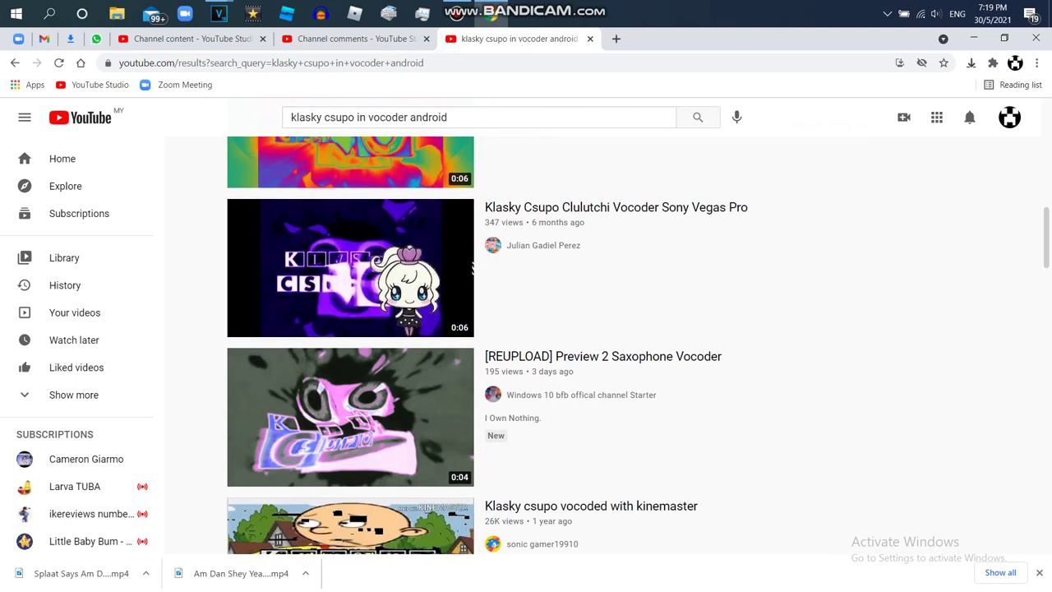
{"action": "scroll", "coordinate": [526, 346], "scroll_direction": "up", "scroll_amount": 3}
{"action": "scroll", "coordinate": [526, 345], "scroll_direction": "down", "scroll_amount": 9}
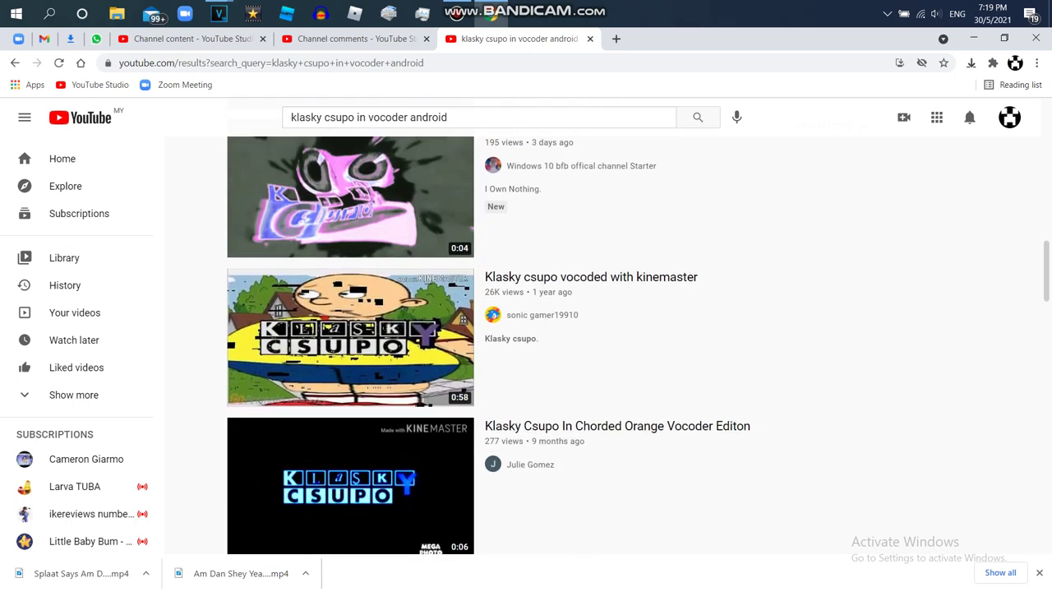
{"action": "scroll", "coordinate": [327, 117], "scroll_direction": "down", "scroll_amount": 7}
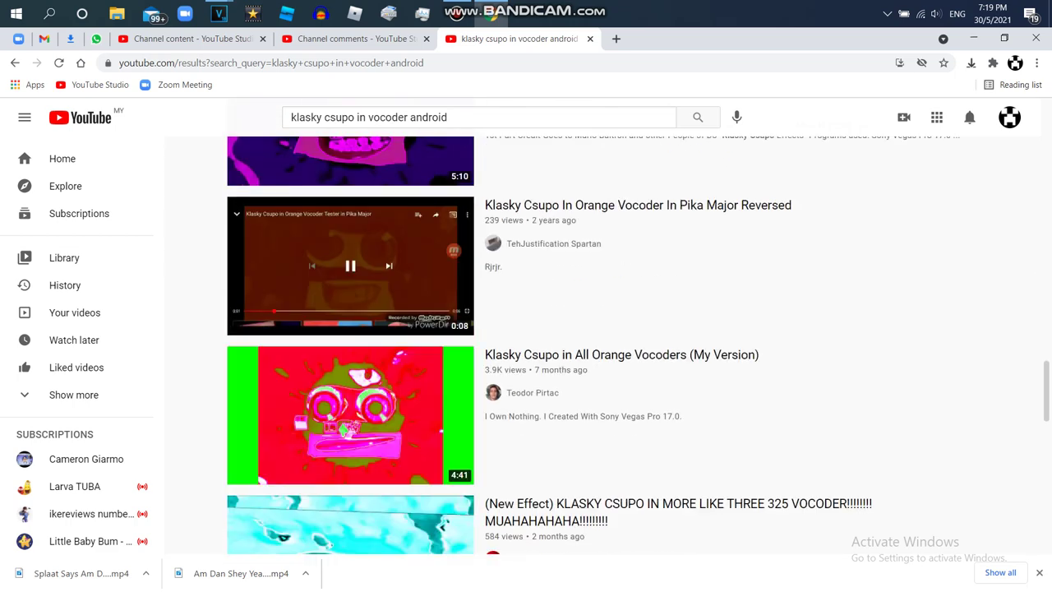
{"action": "key", "text": "Home"}
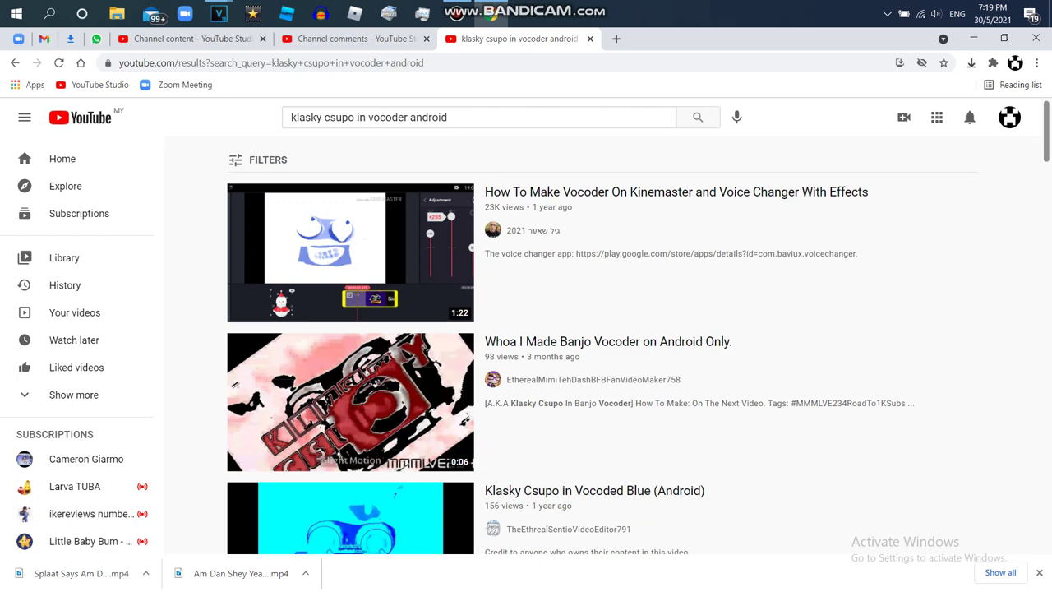
Change the YouTube search to "klasky csupo in vocoder azurehyperspe" and look through the results.
{"action": "left_click_drag", "start_coordinate": [357, 117], "coordinate": [448, 116]}
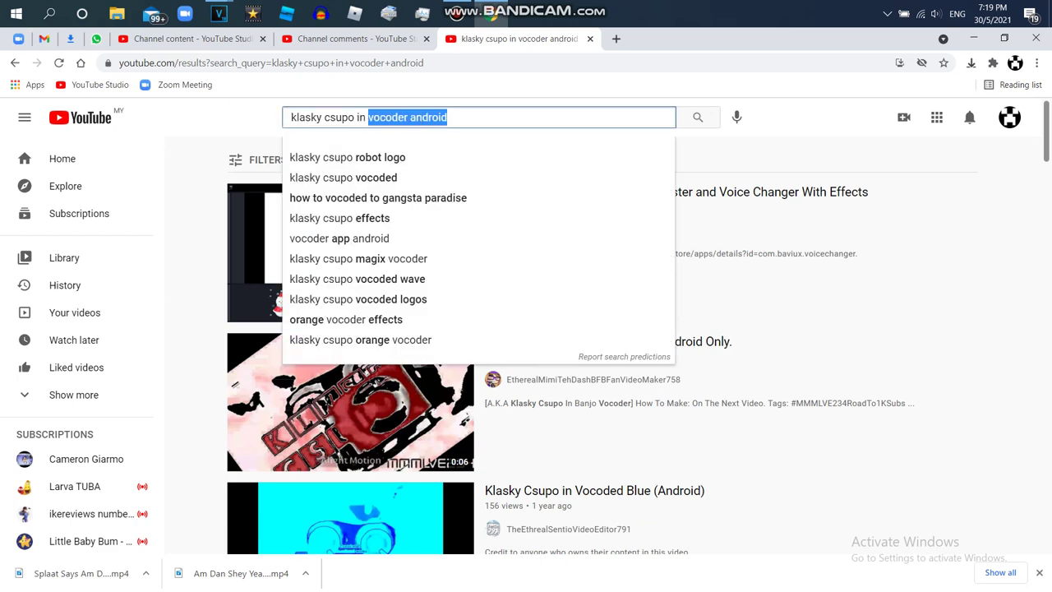
{"action": "key", "text": "BackSpace"}
{"action": "type", "text": "vocode"}
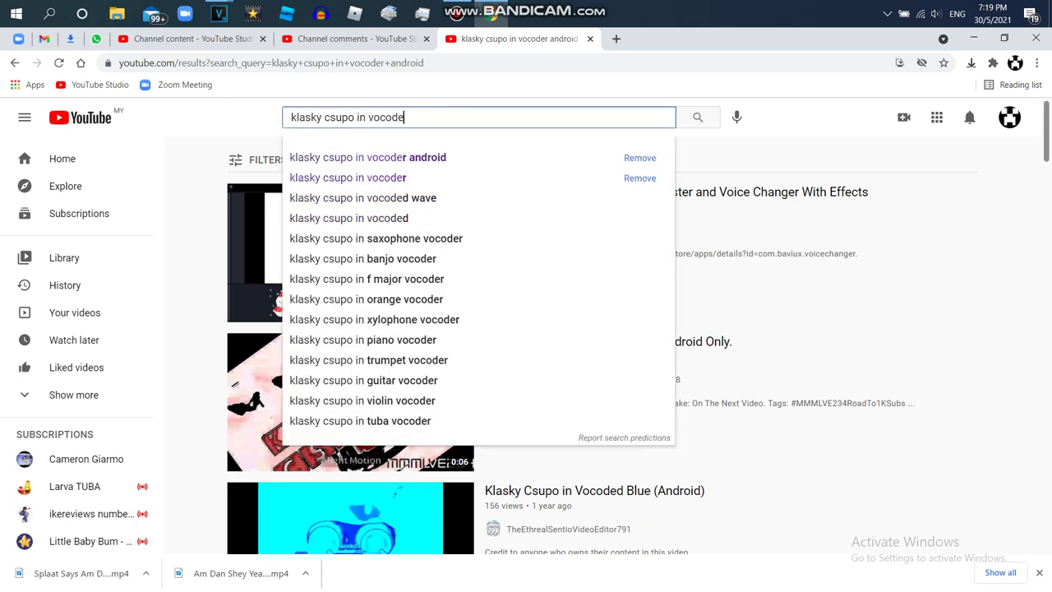
{"action": "type", "text": "r azurehyp"}
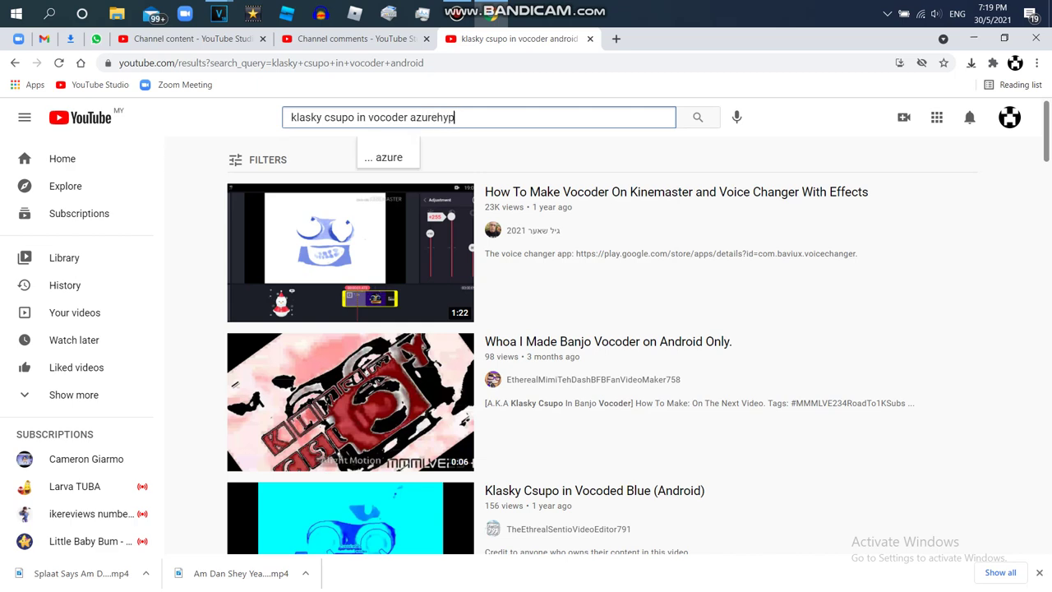
{"action": "type", "text": "erspe"}
{"action": "key", "text": "Return"}
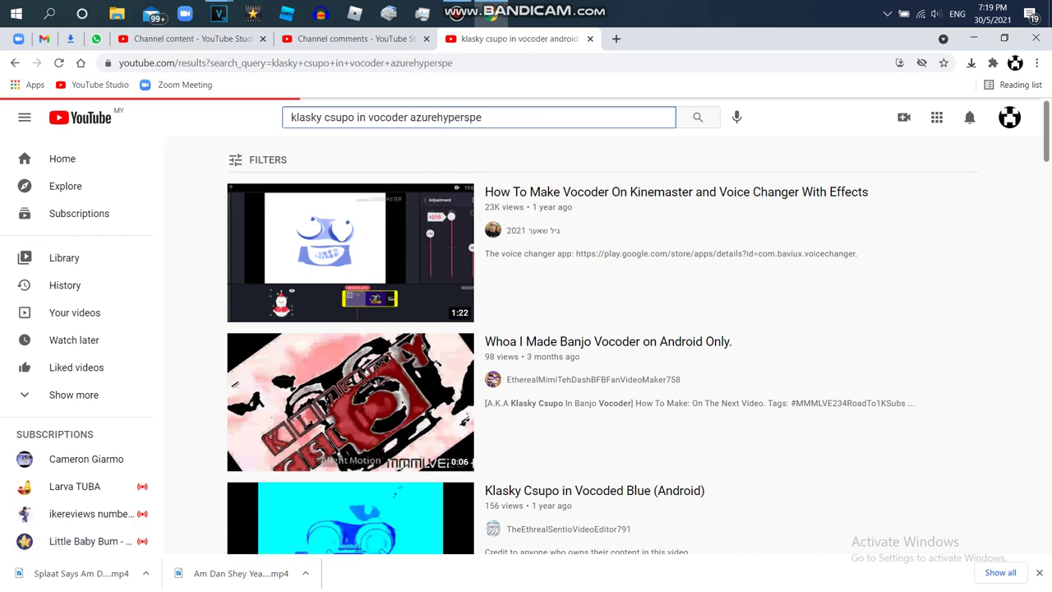
{"action": "scroll", "coordinate": [575, 329], "scroll_direction": "down", "scroll_amount": 5}
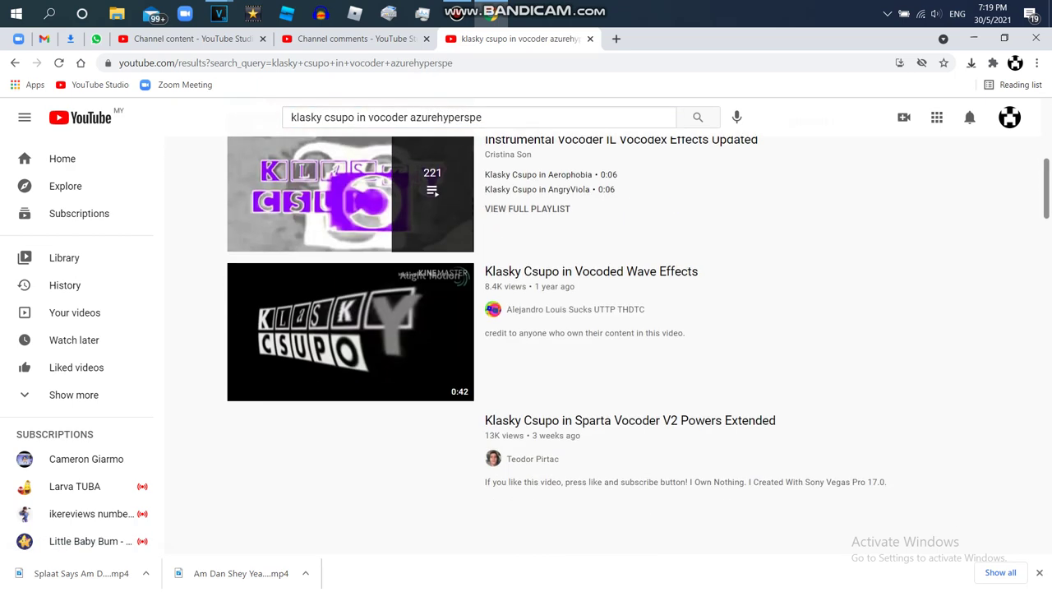
Replace the YouTube results page with a new blank tab and switch back to VEGAS Pro.
{"action": "left_click", "coordinate": [615, 38]}
{"action": "left_click", "coordinate": [590, 39]}
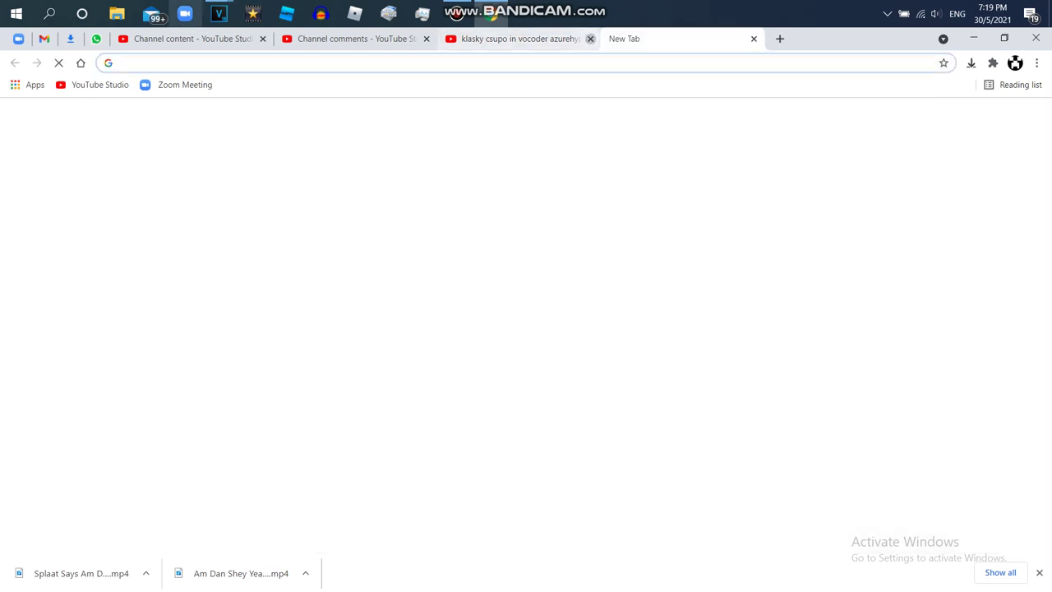
{"action": "left_click", "coordinate": [218, 14]}
{"action": "left_click", "coordinate": [292, 82]}
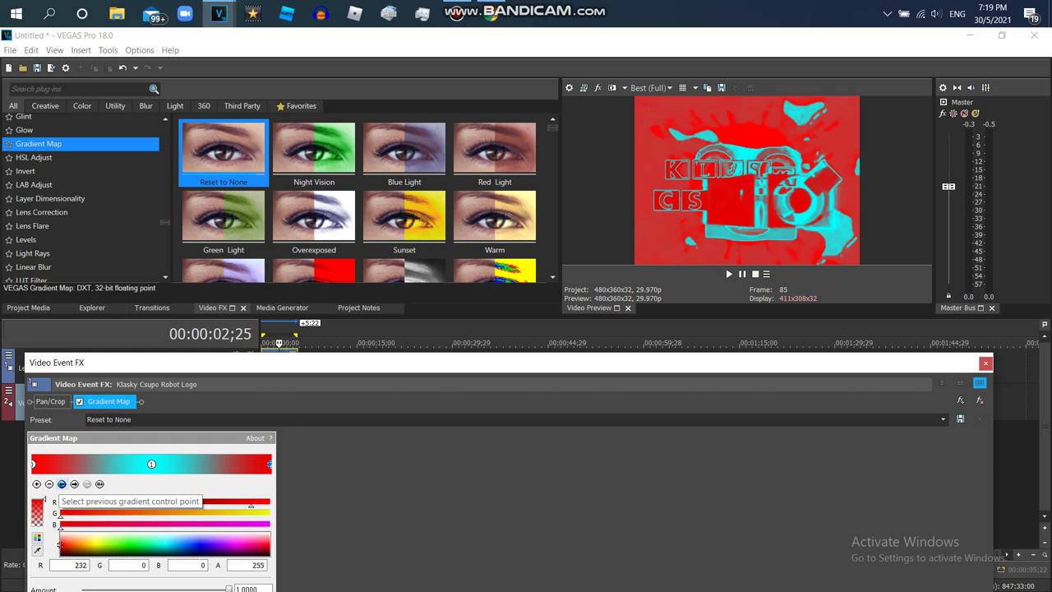
Set Gradient Map's first and last gradient points to cyan (0, 255, 255) and the middle point to red (255, 0, 0).
{"action": "left_click_drag", "start_coordinate": [59, 545], "coordinate": [164, 545]}
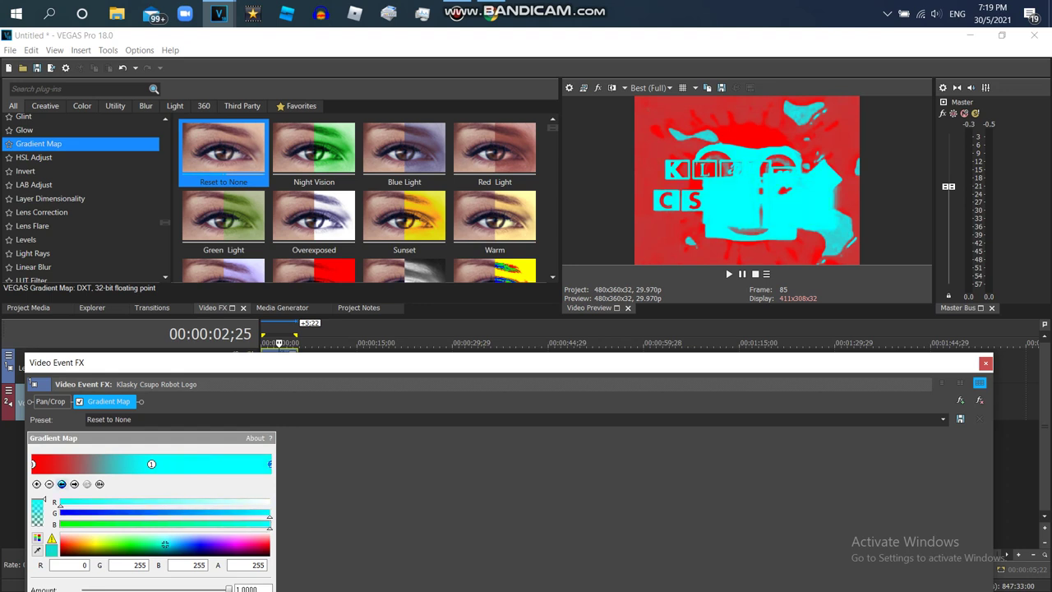
{"action": "left_click_drag", "start_coordinate": [164, 544], "coordinate": [269, 544]}
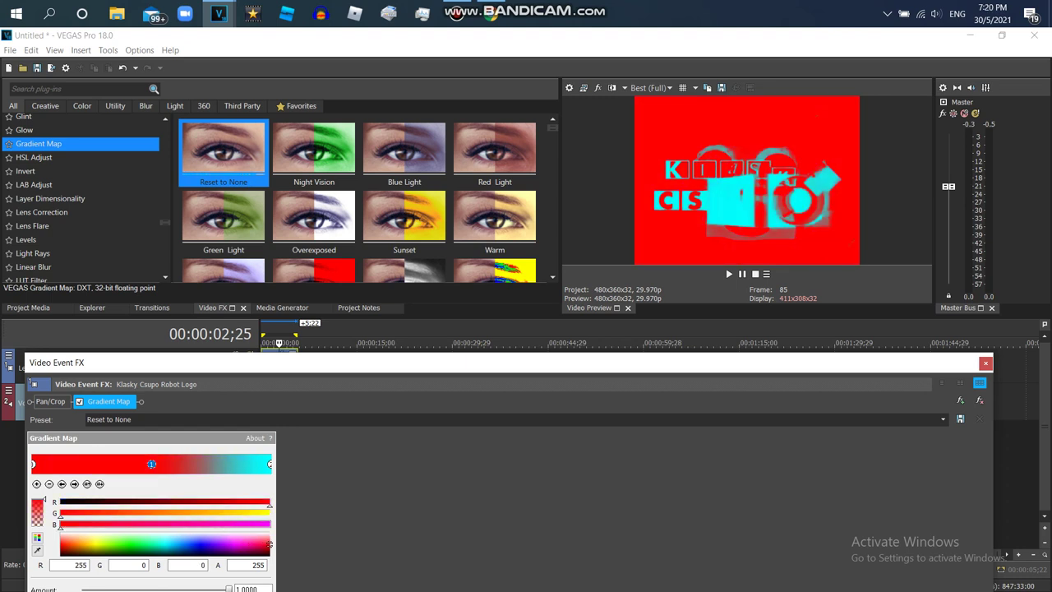
{"action": "left_click", "coordinate": [62, 483]}
{"action": "mouse_move", "coordinate": [269, 544]}
{"action": "left_mouse_down"}
{"action": "mouse_move", "coordinate": [235, 544]}
{"action": "mouse_move", "coordinate": [235, 533]}
{"action": "mouse_move", "coordinate": [269, 531]}
{"action": "left_mouse_up"}
{"action": "left_click", "coordinate": [164, 544]}
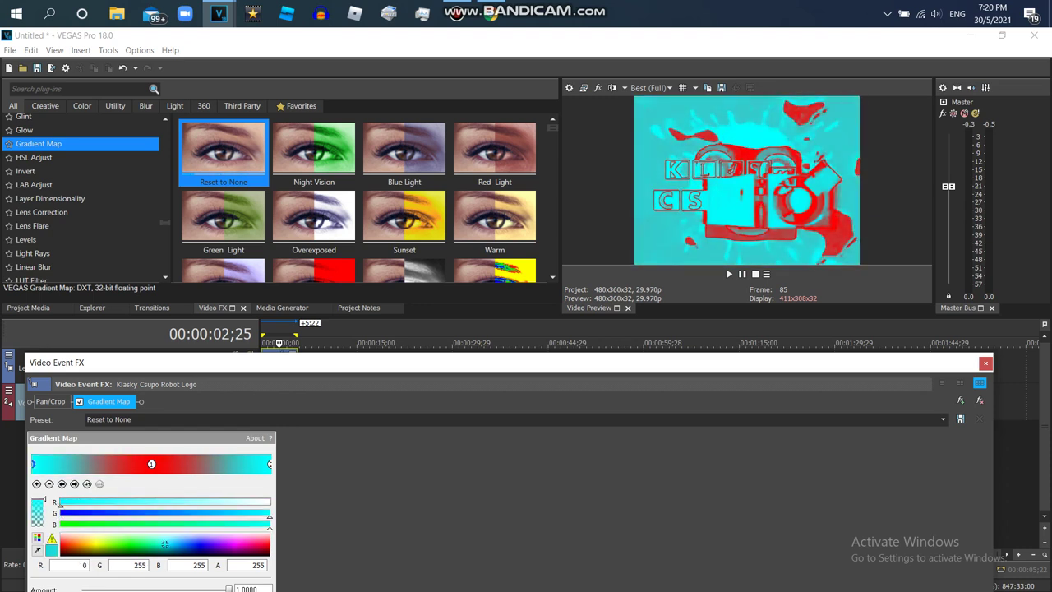
{"action": "left_click", "coordinate": [152, 464]}
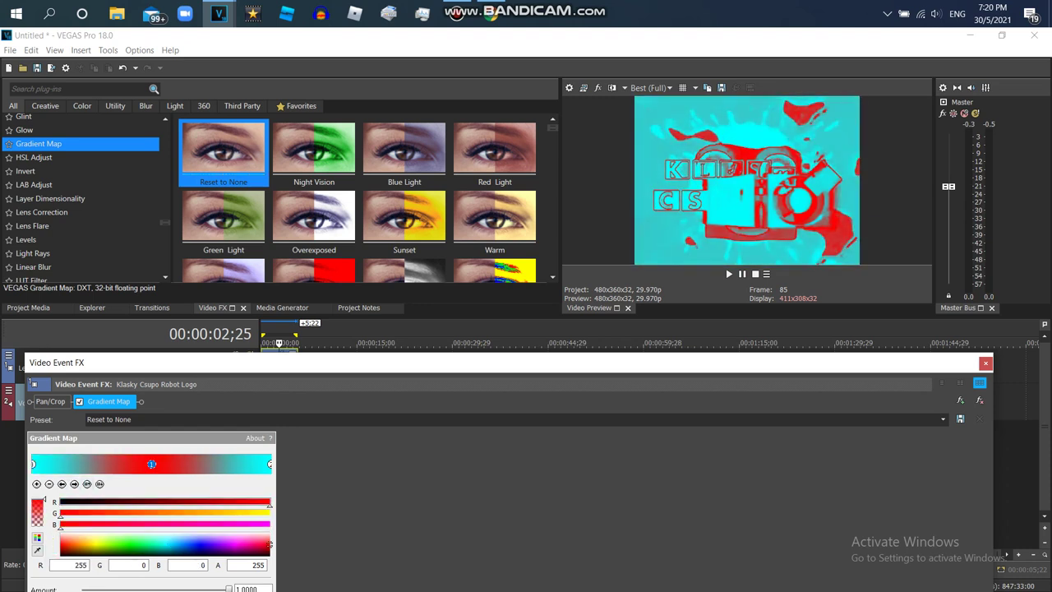
Set the last gradient point to opaque red (255, 0, 0).
{"action": "left_click", "coordinate": [269, 465]}
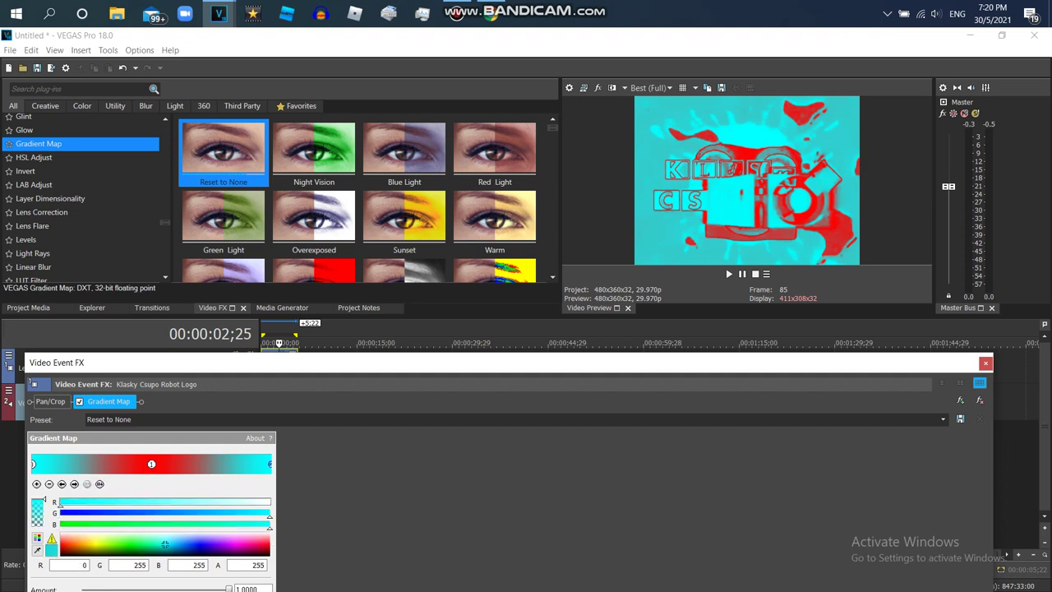
{"action": "left_click", "coordinate": [199, 545]}
{"action": "left_click", "coordinate": [235, 544]}
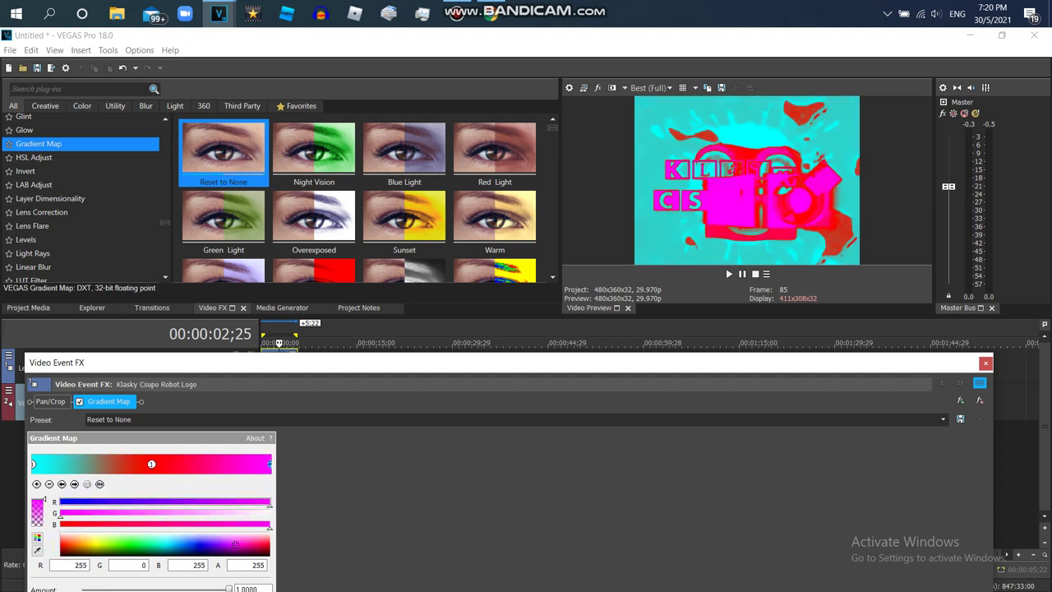
{"action": "left_click", "coordinate": [269, 544]}
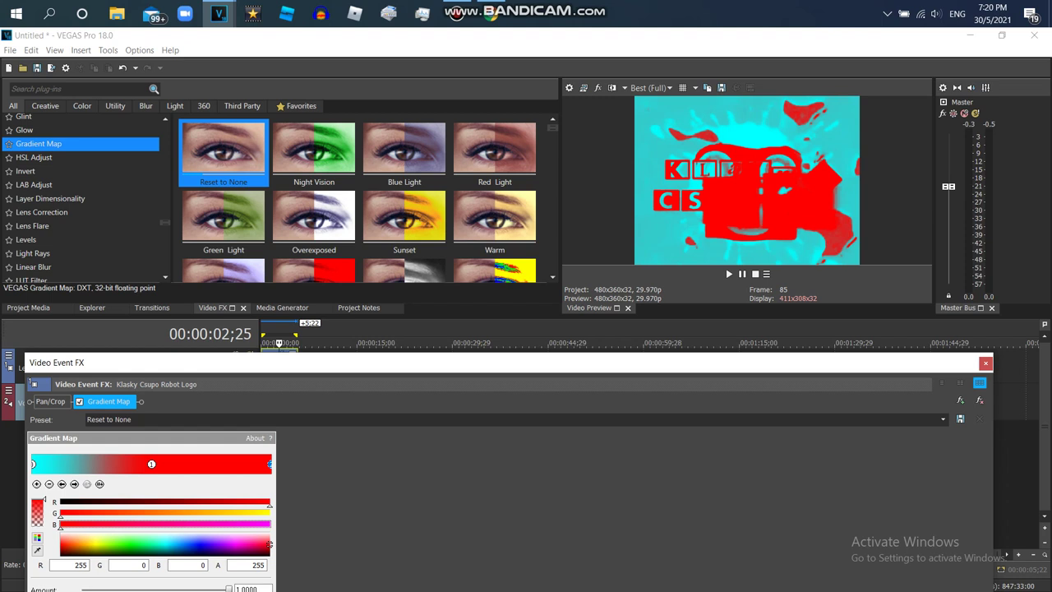
Set the middle gradient point to cyan and the first gradient point to full red.
{"action": "left_click", "coordinate": [62, 484]}
{"action": "left_click_drag", "start_coordinate": [80, 544], "coordinate": [159, 545]}
{"action": "left_click", "coordinate": [164, 544]}
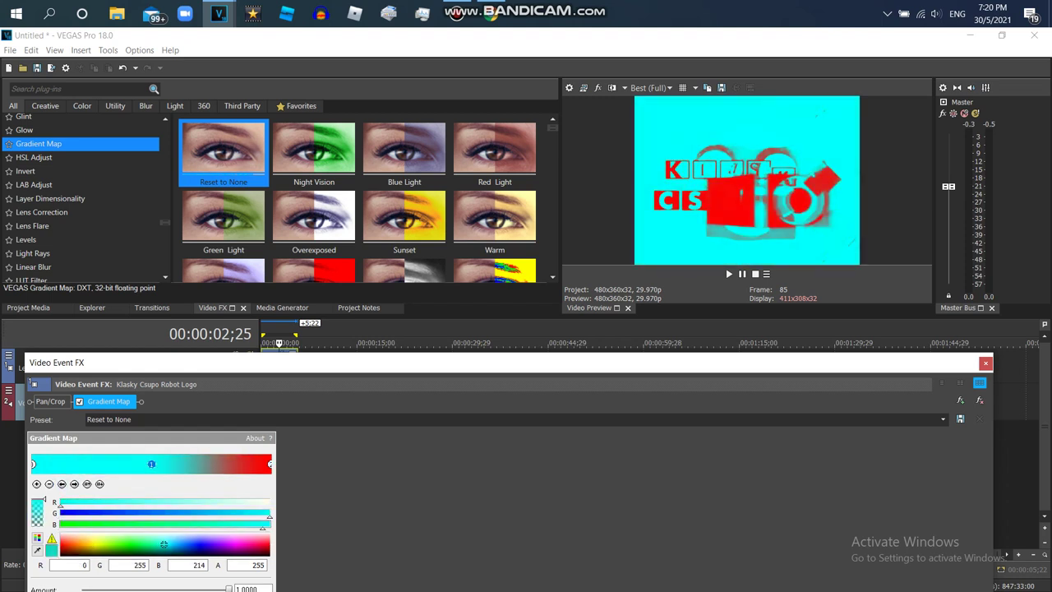
{"action": "left_click", "coordinate": [33, 465]}
{"action": "left_click", "coordinate": [60, 544]}
{"action": "left_click_drag", "start_coordinate": [241, 505], "coordinate": [269, 504]}
Set the last gradient point to opaque white (255, 255, 255).
{"action": "left_click", "coordinate": [75, 484]}
{"action": "left_click", "coordinate": [75, 483]}
{"action": "mouse_move", "coordinate": [98, 544]}
{"action": "left_mouse_down"}
{"action": "mouse_move", "coordinate": [270, 556]}
{"action": "mouse_move", "coordinate": [62, 554]}
{"action": "mouse_move", "coordinate": [62, 539]}
{"action": "mouse_move", "coordinate": [269, 531]}
{"action": "left_mouse_up"}
Name the Gradient Map preset "Vocoder From Android".
{"action": "left_click", "coordinate": [132, 420]}
{"action": "type", "text": "Vocoder"}
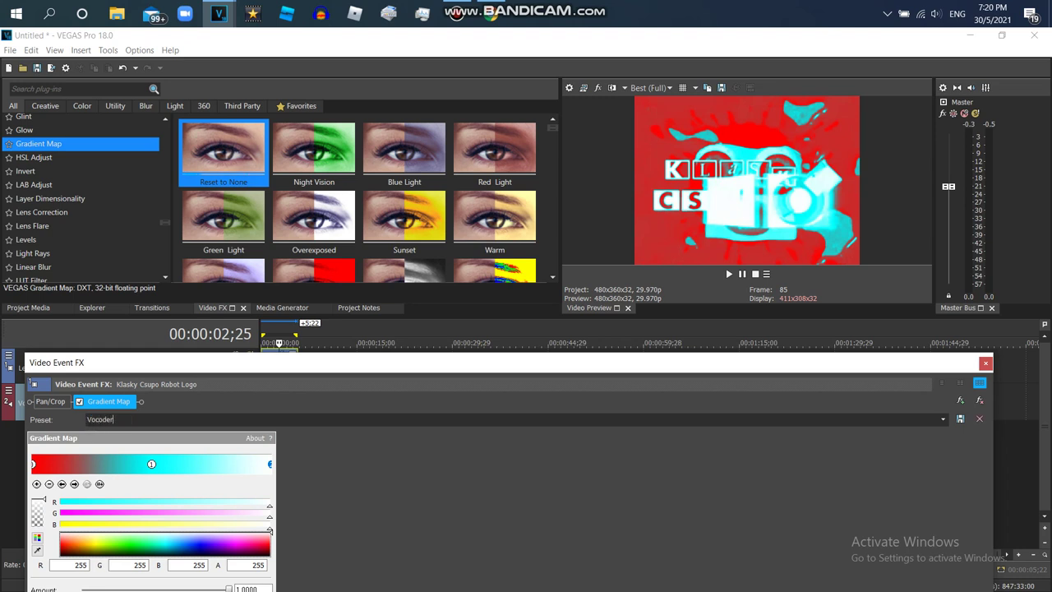
{"action": "type", "text": " From A"}
Switch to the browser and open YouTube from the new tab page.
{"action": "left_click", "coordinate": [491, 12]}
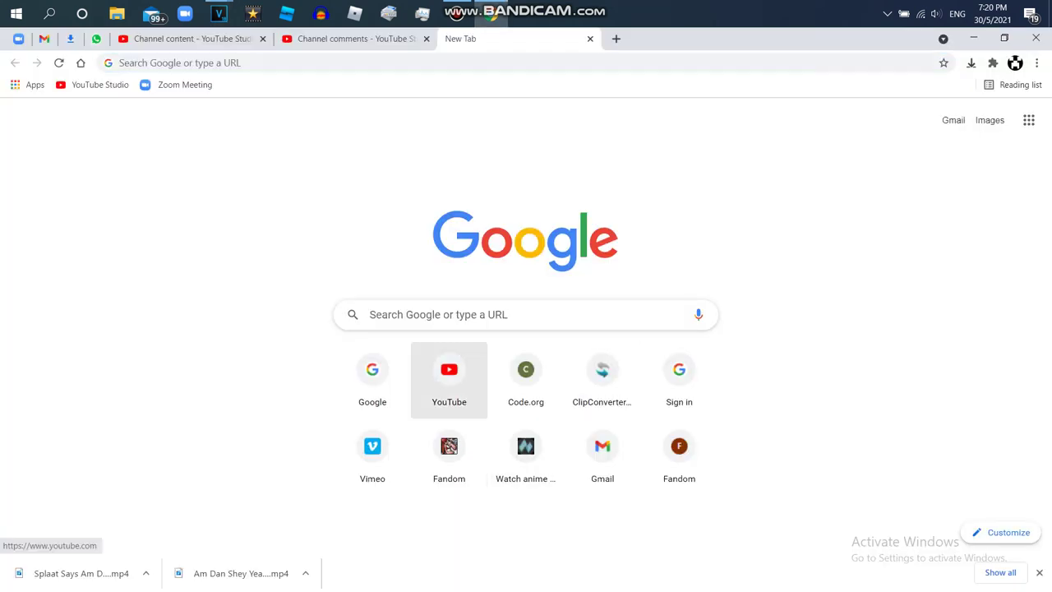
{"action": "left_click", "coordinate": [449, 378]}
{"action": "left_click", "coordinate": [457, 12]}
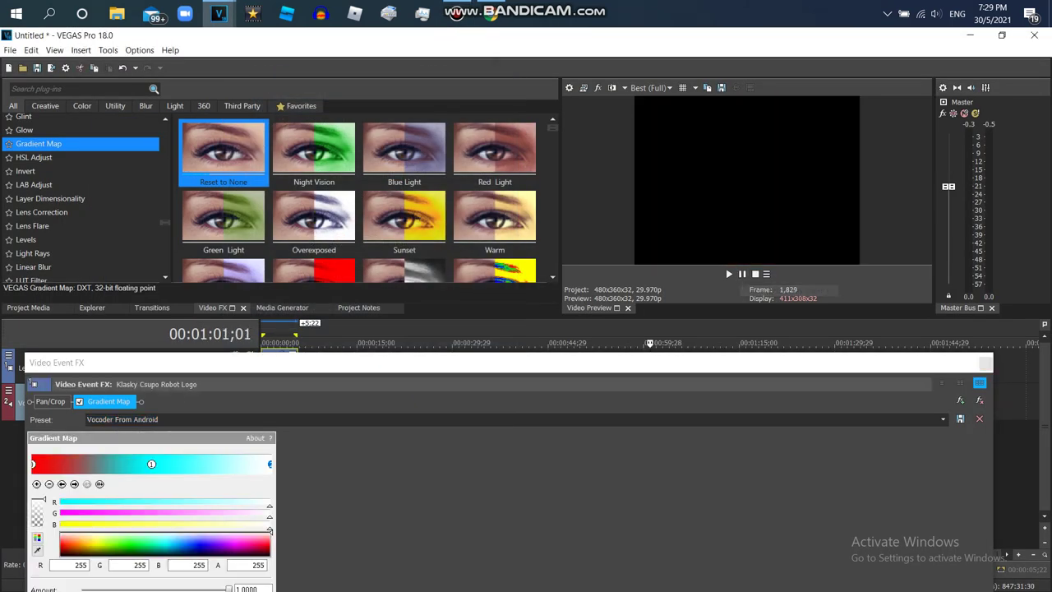
Return the playhead to the start of the VEGAS Pro project and cycle through the gradient control points.
{"action": "key", "text": "ctrl+Home"}
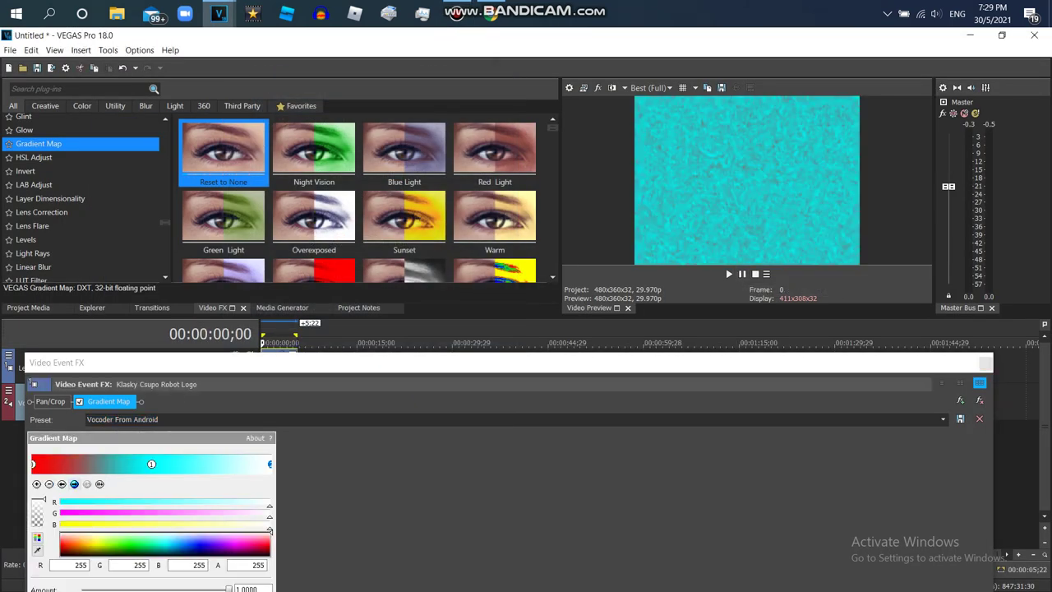
{"action": "left_click", "coordinate": [74, 485]}
{"action": "left_click", "coordinate": [74, 484]}
{"action": "left_click", "coordinate": [74, 484]}
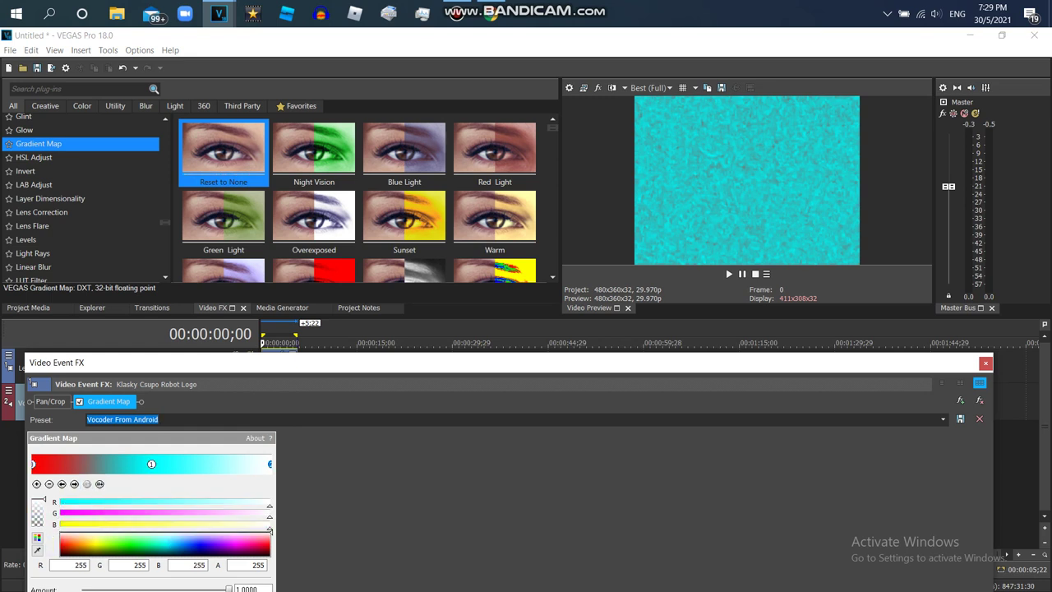
Switch to the browser and search YouTube for "klasky csupo in red balloons".
{"action": "key", "text": "alt+Tab"}
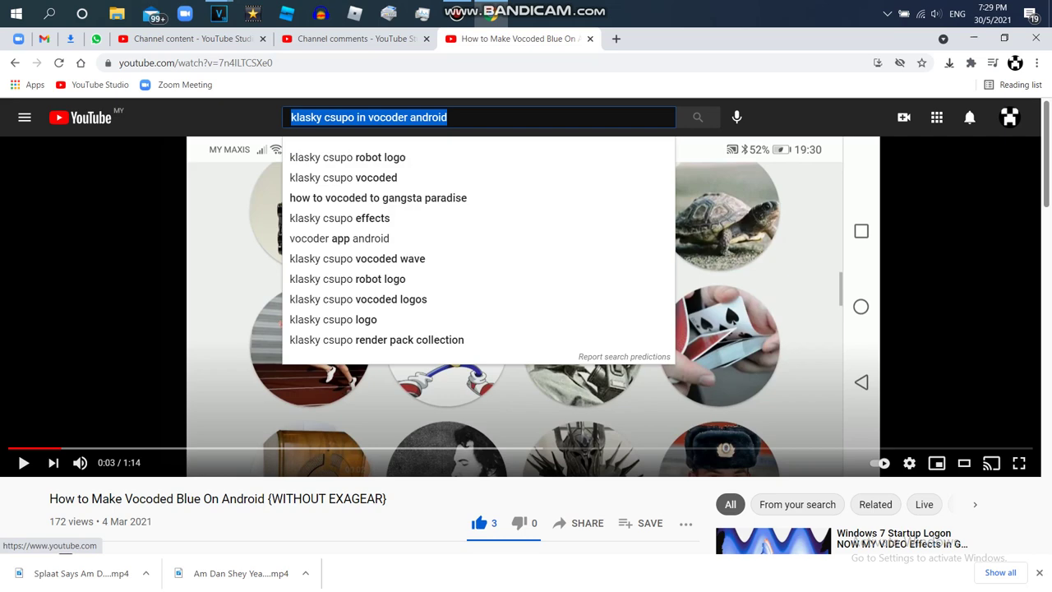
{"action": "type", "text": "klaskyc"}
{"action": "key", "text": "BackSpace"}
{"action": "type", "text": "c"}
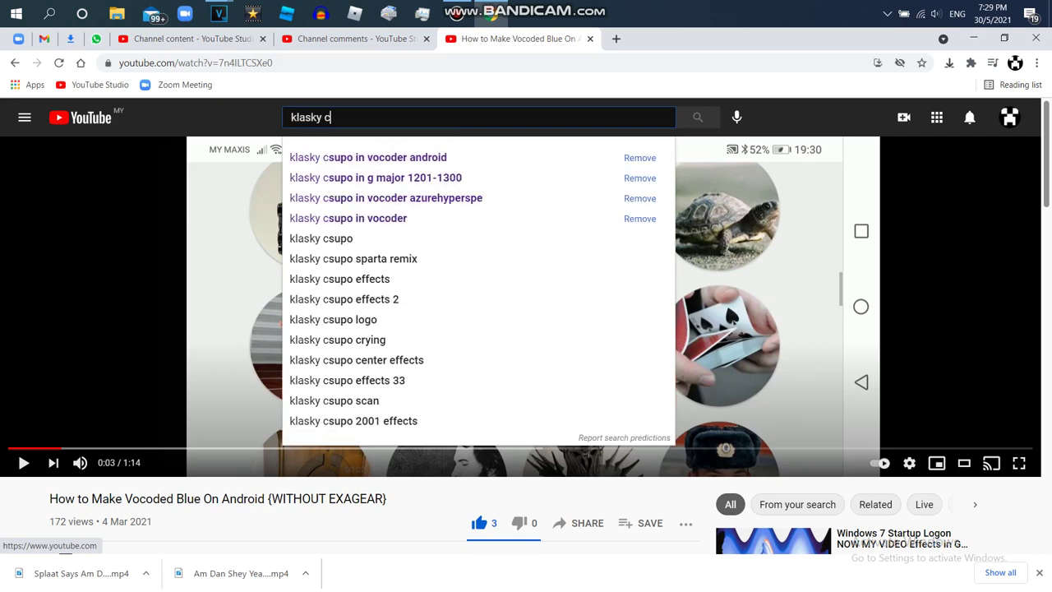
{"action": "type", "text": "supo in red balloons"}
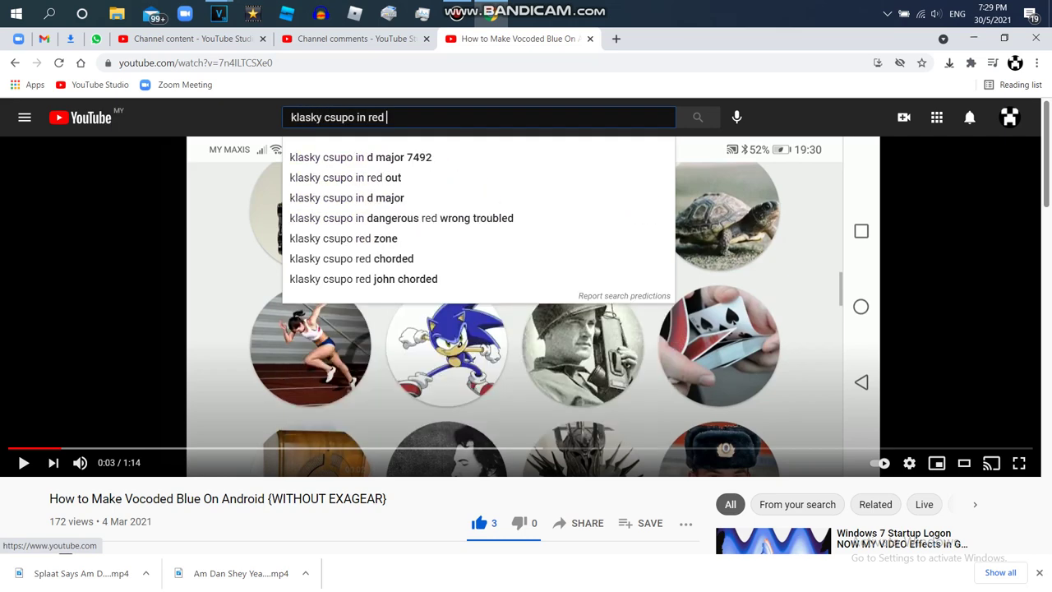
{"action": "key", "text": "Return"}
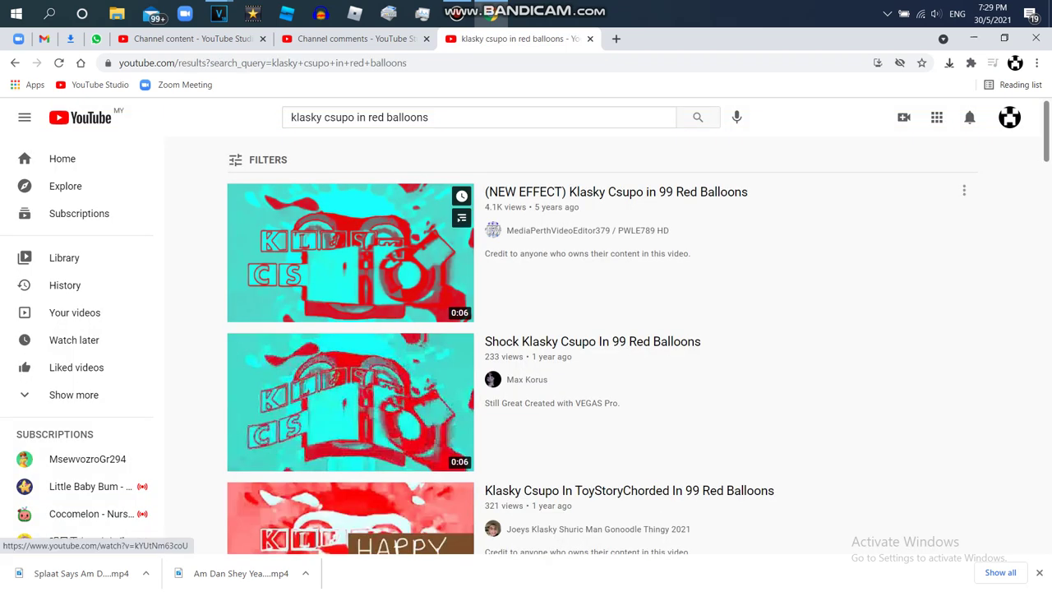
Like the video "Klasky Csupo in 99 Red Balloons (Mega Photo Version)" and pause its playback at 0:02 on the robot face.
{"action": "scroll", "coordinate": [350, 252], "scroll_direction": "down", "scroll_amount": 3}
{"action": "scroll", "coordinate": [350, 345], "scroll_direction": "down", "scroll_amount": 3}
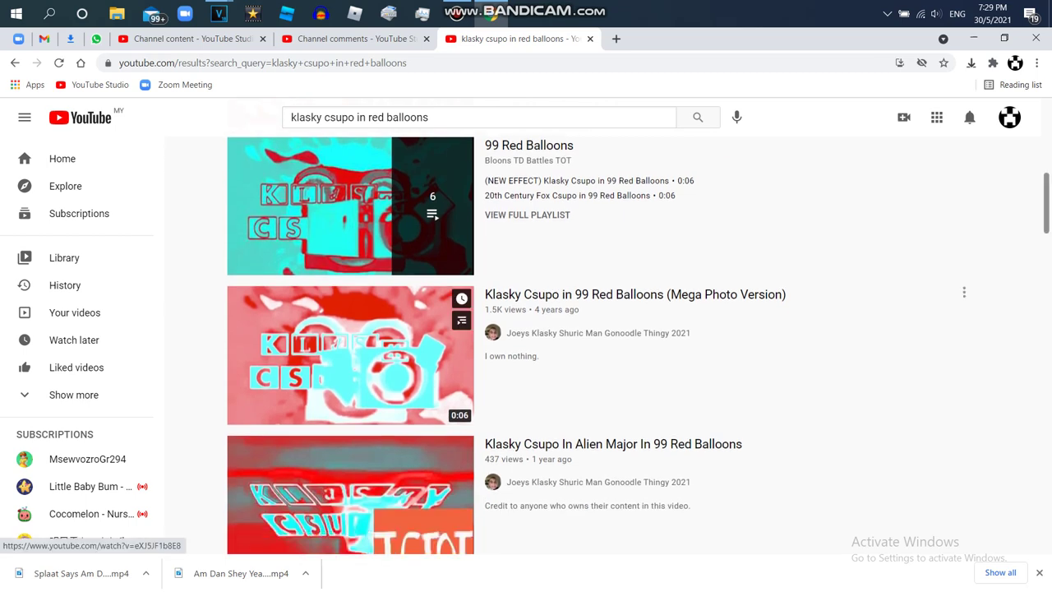
{"action": "left_click", "coordinate": [350, 346]}
{"action": "left_click", "coordinate": [446, 523]}
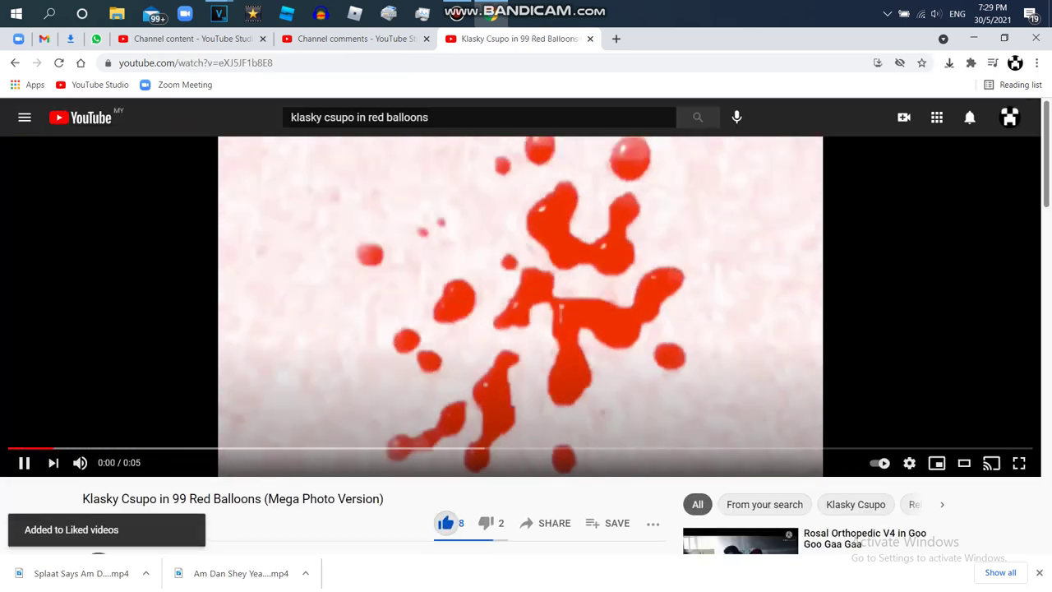
{"action": "key", "text": "space"}
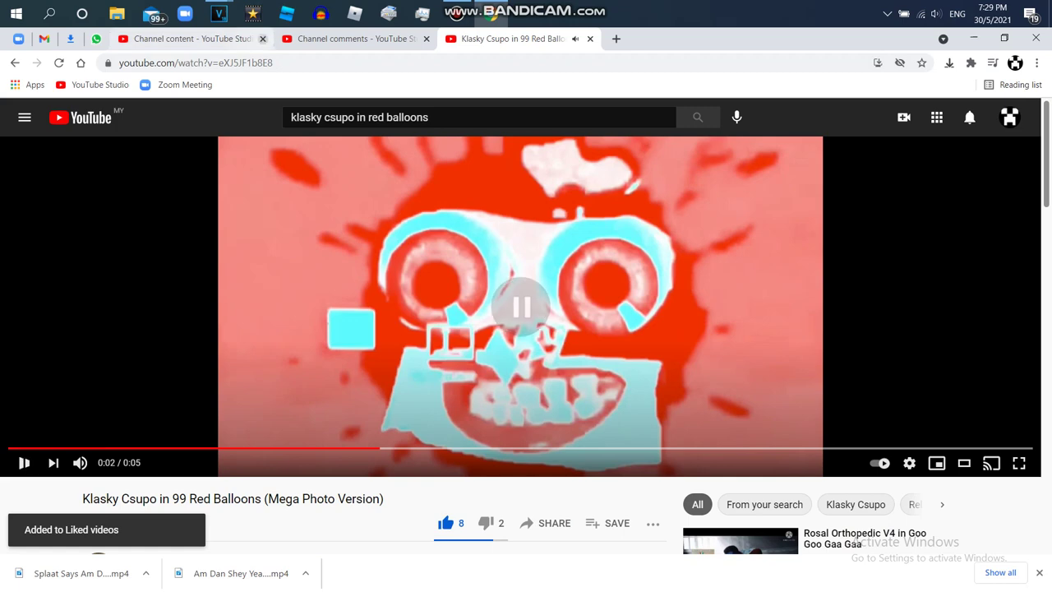
Switch back to VEGAS Pro and move the playhead to 00:00:01;29 to preview the robot face.
{"action": "left_click", "coordinate": [218, 13]}
{"action": "left_click", "coordinate": [292, 78]}
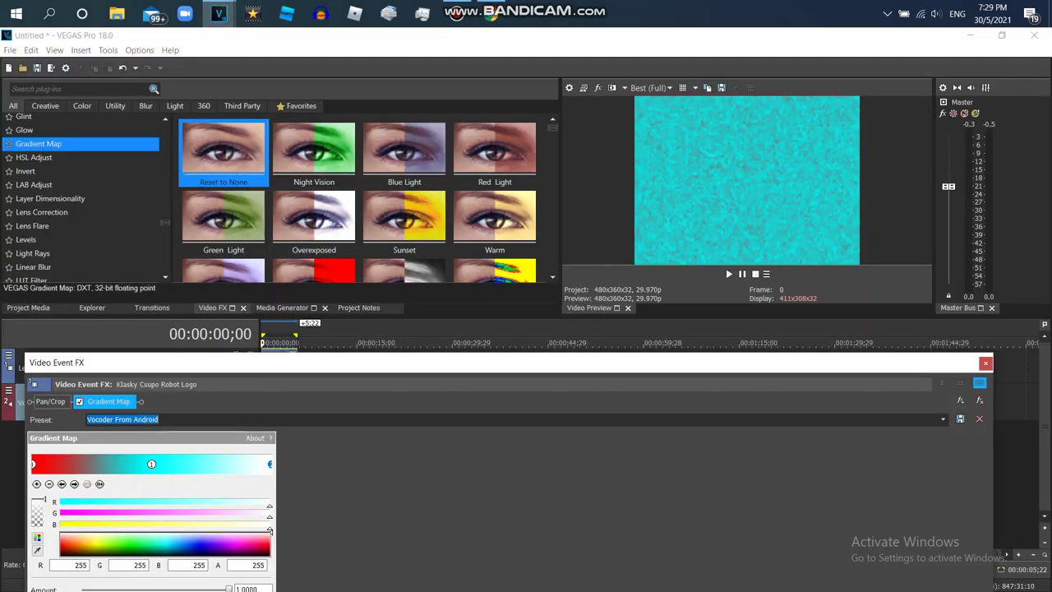
{"action": "left_click", "coordinate": [274, 343]}
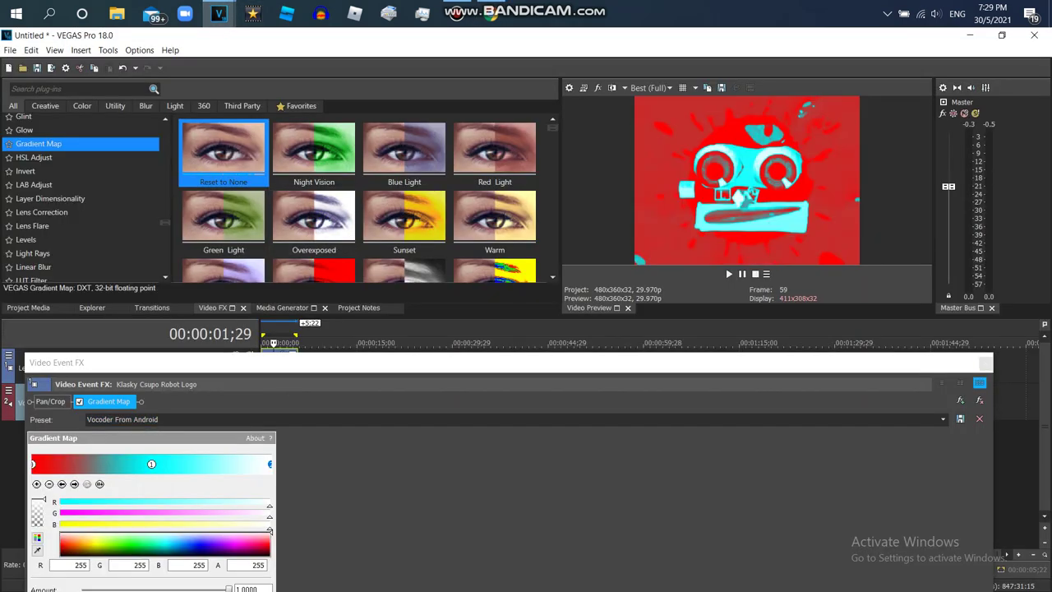
Recolour the Gradient Map points: cyan (0, 255, 255) at the end, pure red in the middle and light red (255, 116, 116) at the start.
{"action": "left_click", "coordinate": [164, 544]}
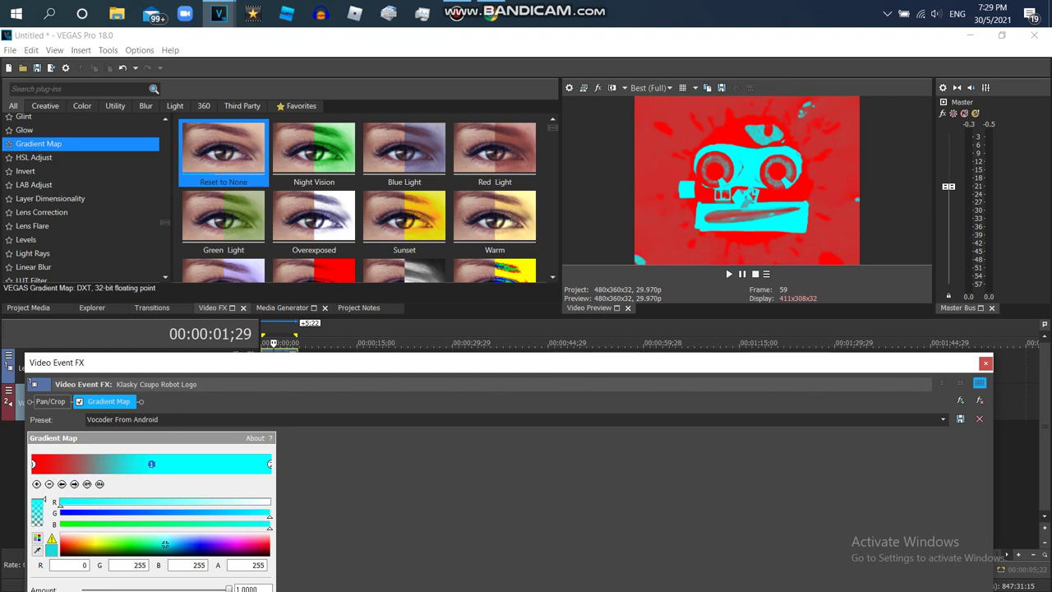
{"action": "left_click", "coordinate": [60, 541]}
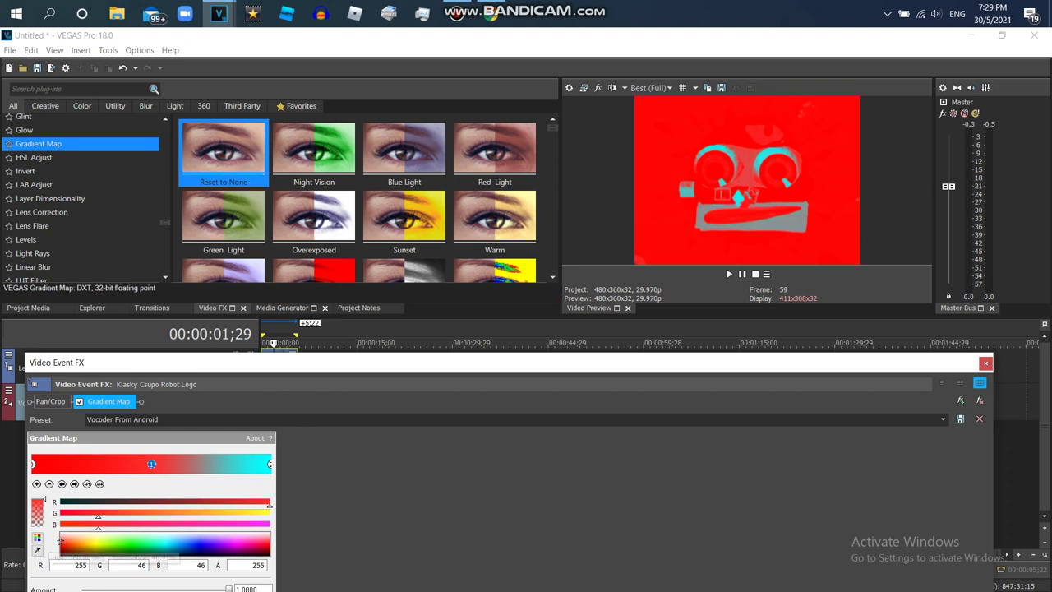
{"action": "left_click", "coordinate": [268, 544]}
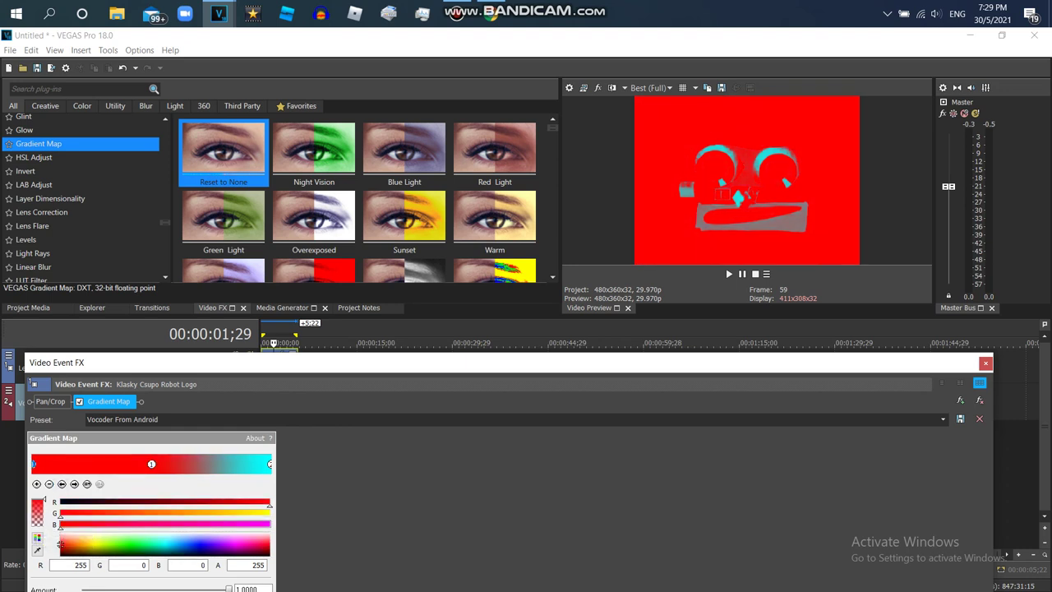
{"action": "left_click_drag", "start_coordinate": [60, 545], "coordinate": [63, 538]}
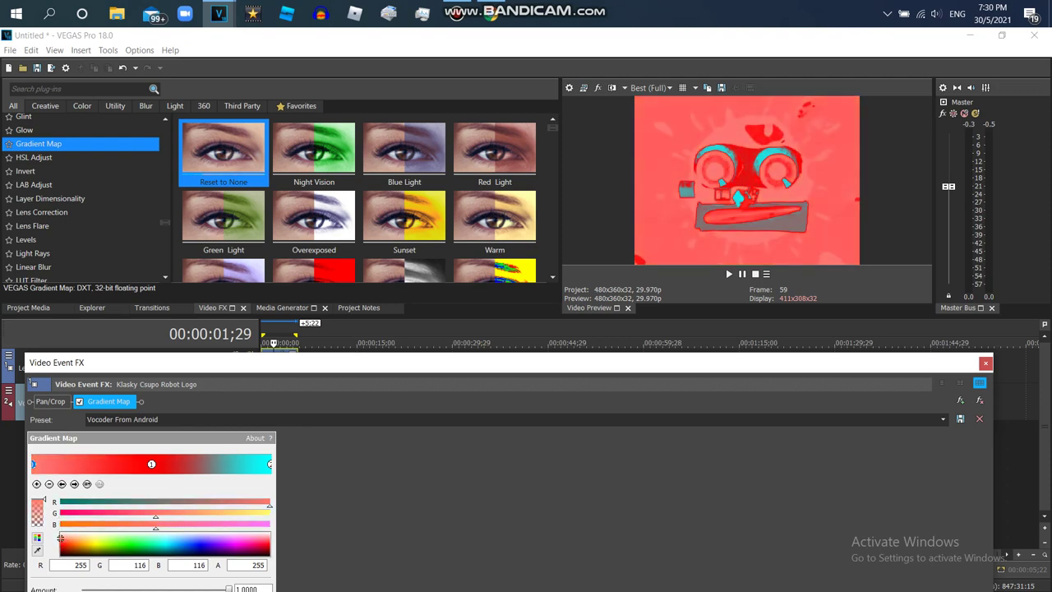
Switch to the browser to check the paused YouTube robot face's colours, and return to VEGAS Pro.
{"action": "key", "text": "alt+Tab"}
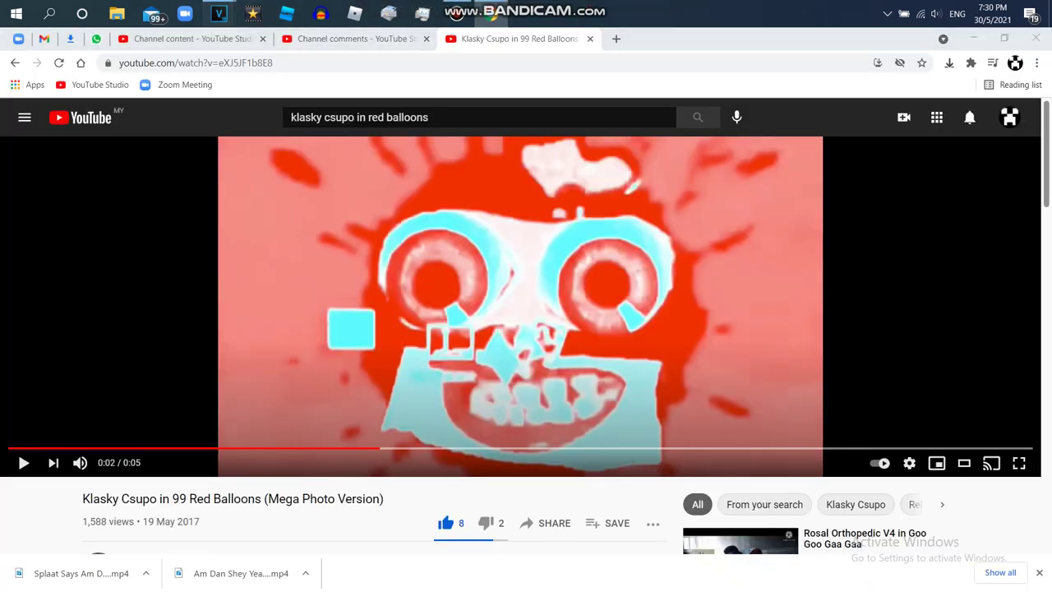
{"action": "mouse_move", "coordinate": [219, 17]}
{"action": "left_click", "coordinate": [291, 78]}
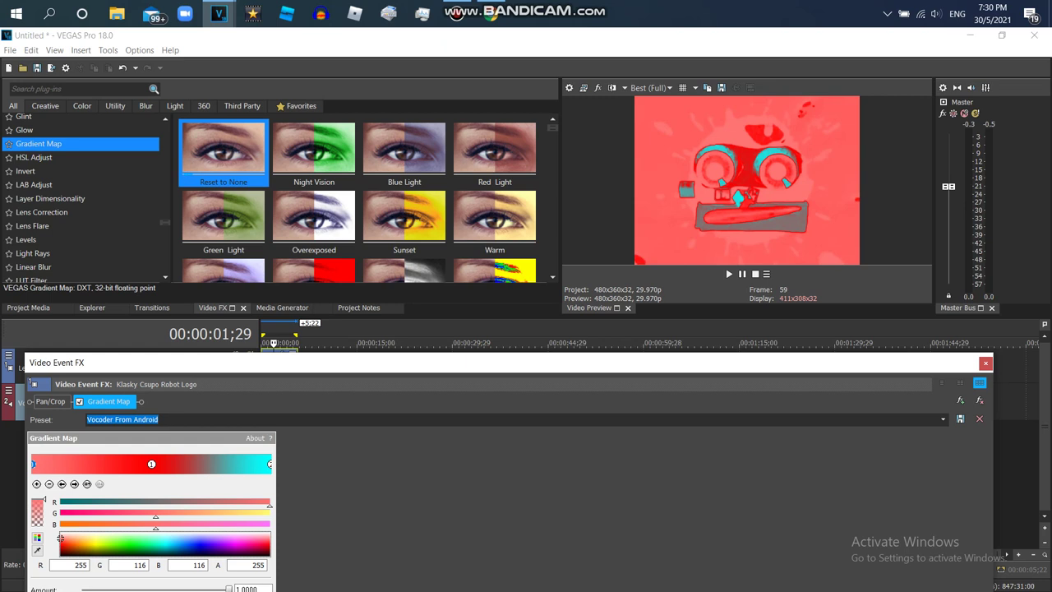
Shift the middle gradient point to about a quarter of the way from the start, make it white, and set the start point to pure red.
{"action": "left_click_drag", "start_coordinate": [151, 464], "coordinate": [93, 465]}
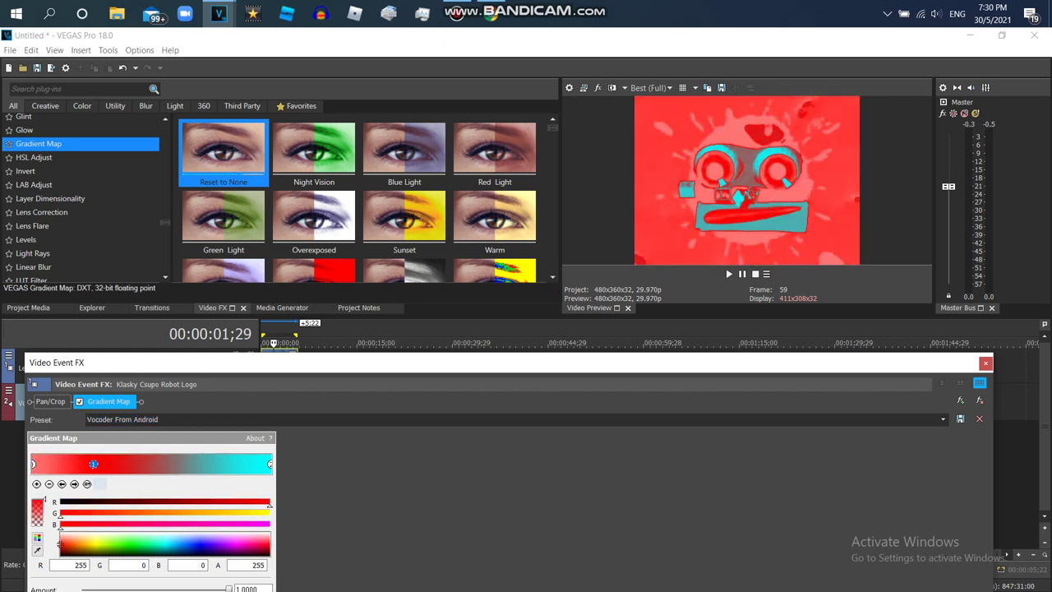
{"action": "left_click_drag", "start_coordinate": [59, 545], "coordinate": [60, 533]}
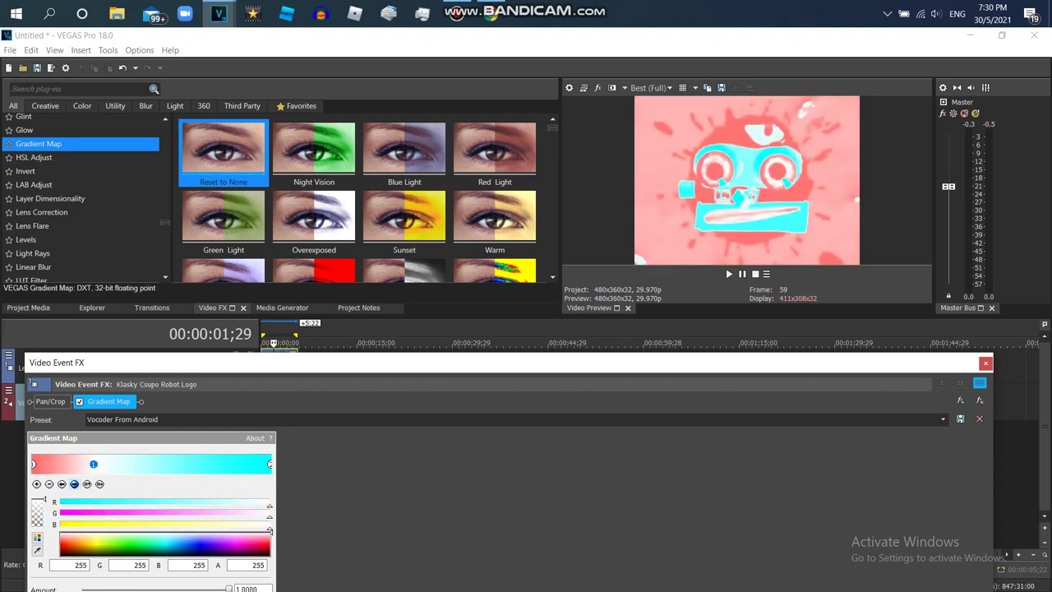
{"action": "left_click", "coordinate": [61, 484]}
{"action": "left_click", "coordinate": [254, 544]}
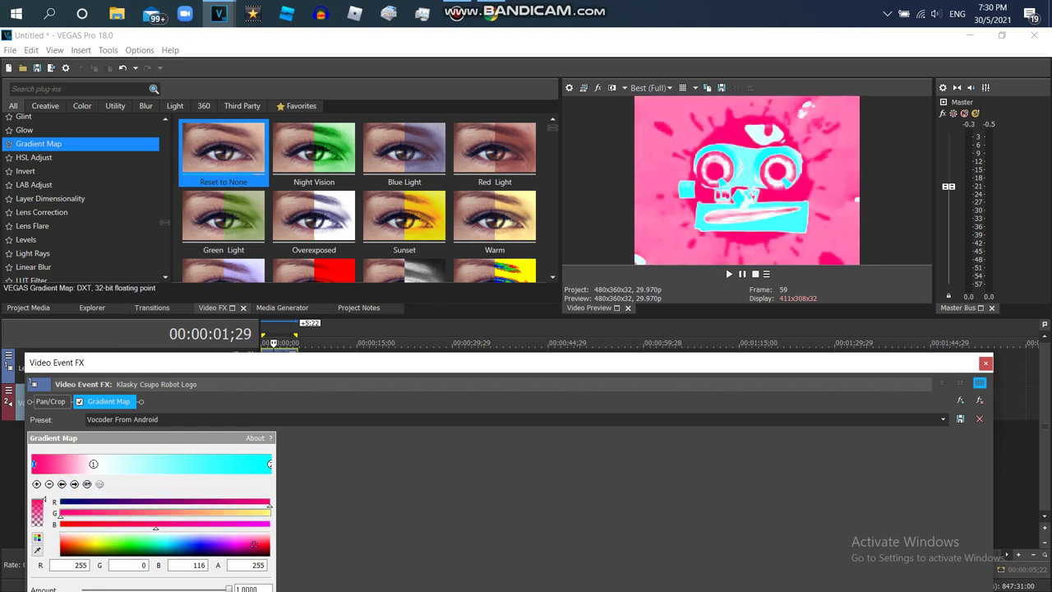
{"action": "left_click", "coordinate": [60, 543]}
{"action": "mouse_move", "coordinate": [93, 465]}
{"action": "left_mouse_down"}
{"action": "mouse_move", "coordinate": [138, 465]}
{"action": "mouse_move", "coordinate": [87, 464]}
{"action": "left_mouse_up"}
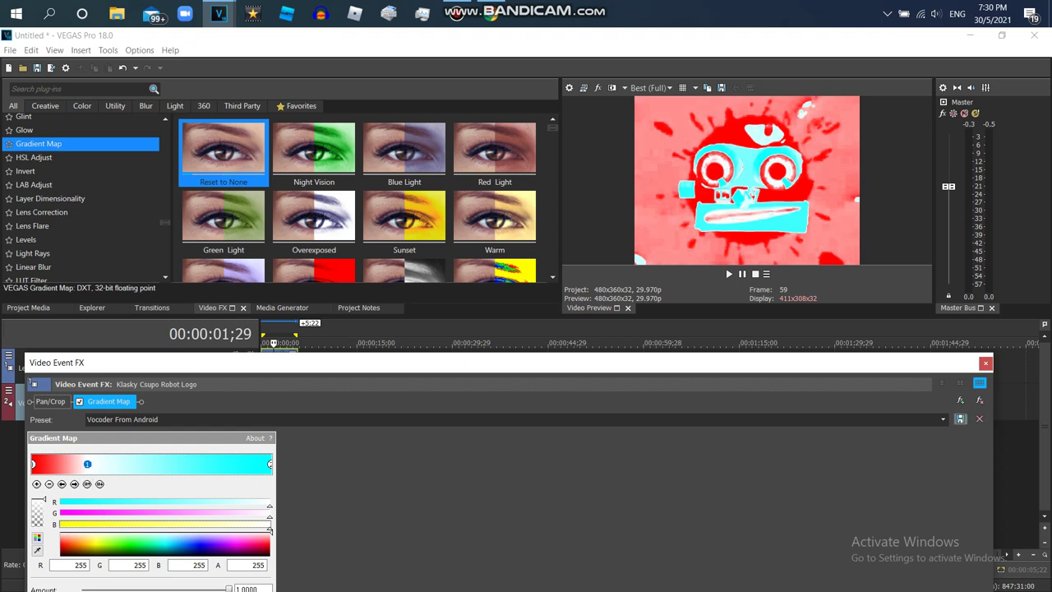
Close the effect settings and play the clip from the beginning to preview the gradient colours.
{"action": "left_click", "coordinate": [986, 363]}
{"action": "double_click", "coordinate": [279, 403]}
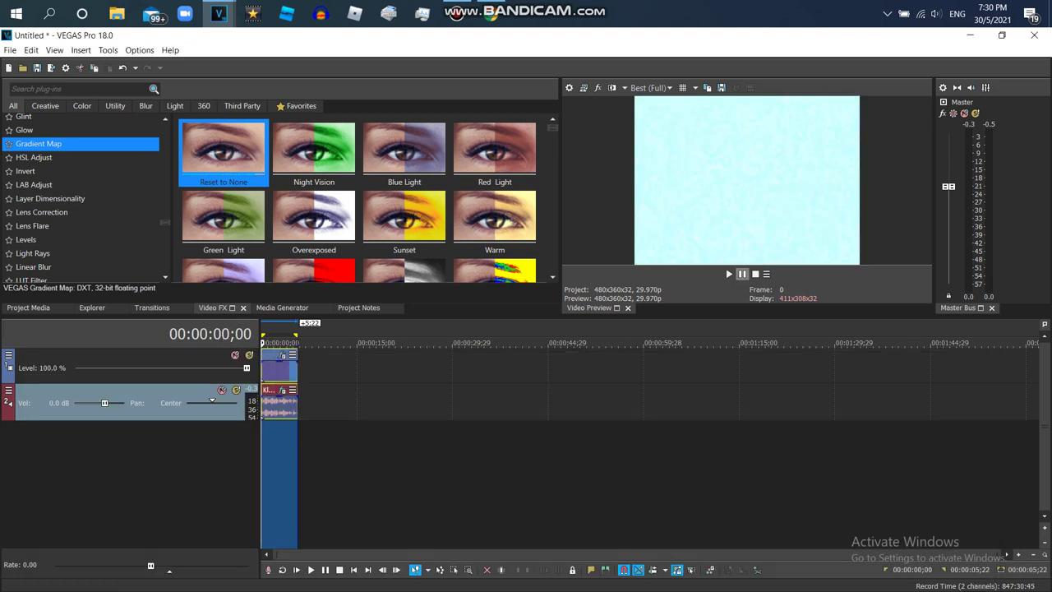
{"action": "key", "text": "space"}
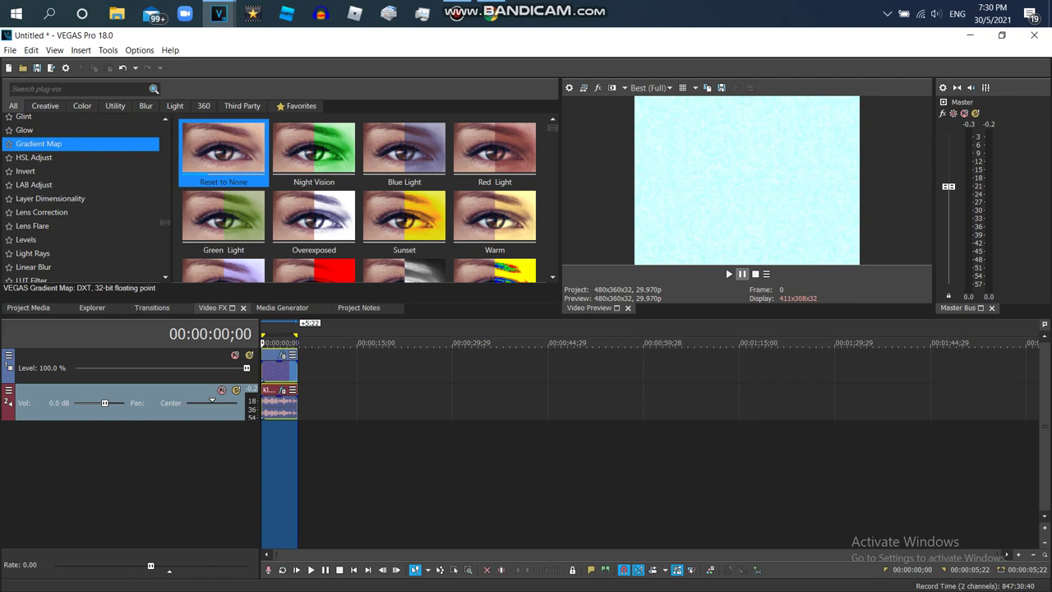
{"action": "key", "text": "space"}
{"action": "left_click", "coordinate": [405, 461]}
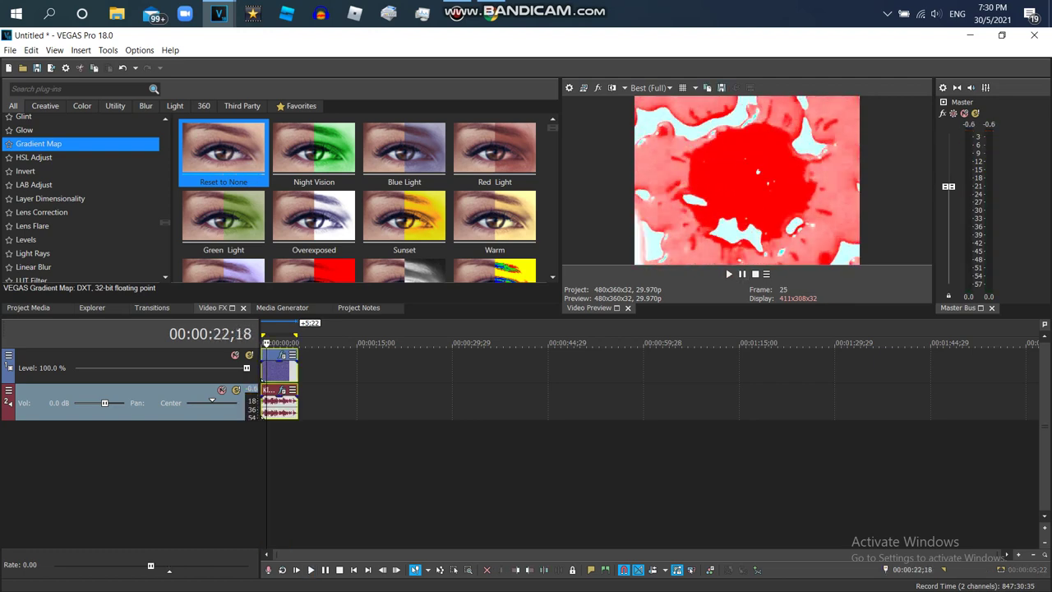
Remove Gradient Map from the Klasky Csupo Robot Logo event and apply the Invert effect with its (Default) preset.
{"action": "double_click", "coordinate": [276, 370]}
{"action": "left_click", "coordinate": [282, 355]}
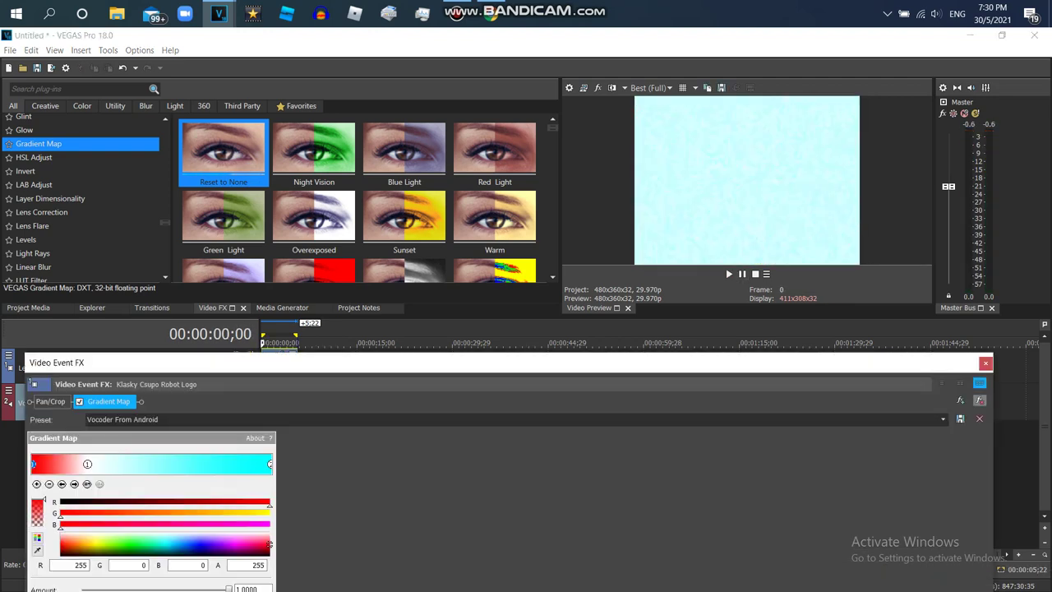
{"action": "left_click", "coordinate": [979, 401]}
{"action": "left_click", "coordinate": [25, 171]}
{"action": "left_click", "coordinate": [223, 152]}
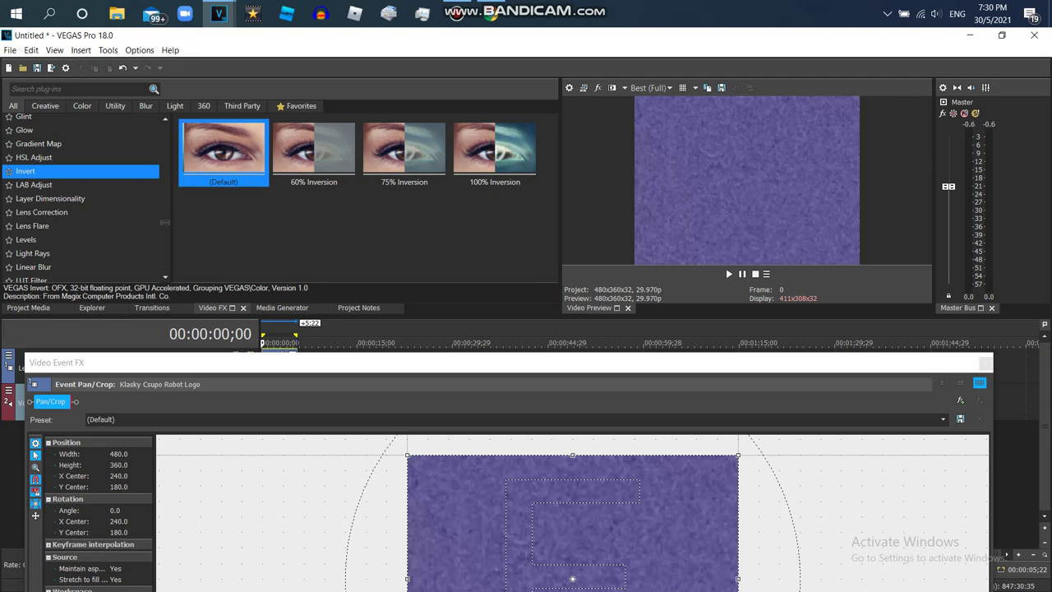
Add HSL Adjust with the Invert Color preset to the event and raise its saturation to 2.000.
{"action": "left_click", "coordinate": [34, 157]}
{"action": "double_click", "coordinate": [403, 152]}
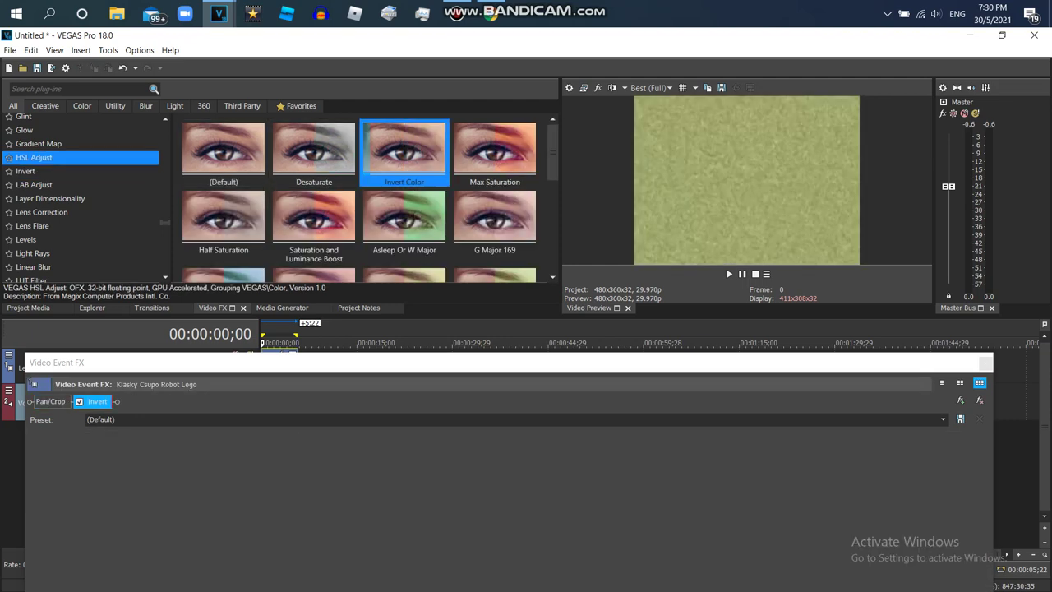
{"action": "double_click", "coordinate": [404, 152]}
{"action": "left_click_drag", "start_coordinate": [377, 459], "coordinate": [417, 460]}
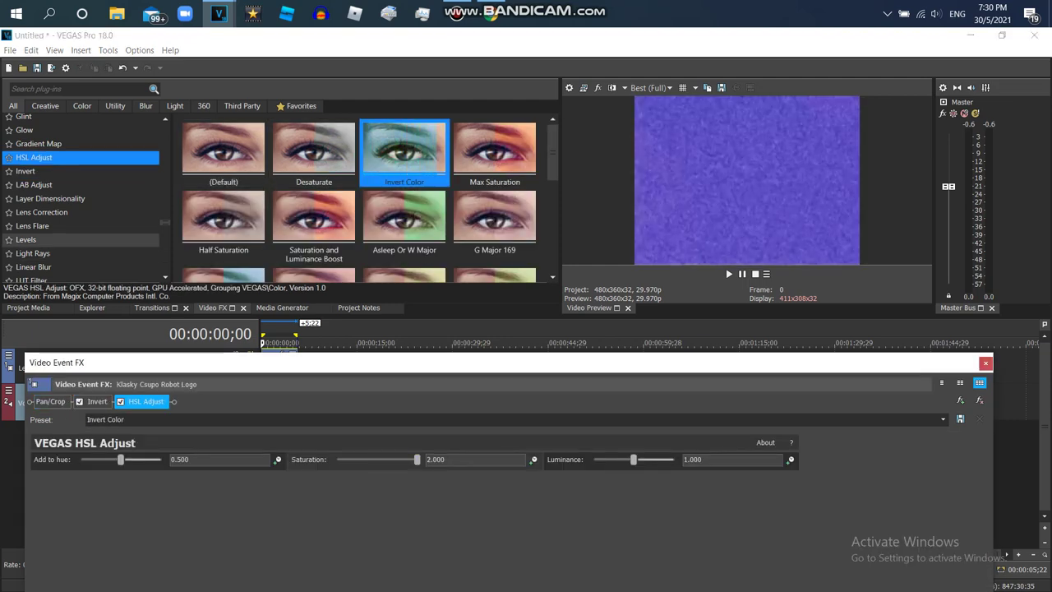
Add the Swirl effect with the Doesn't Respond preset to the event, close the effect settings and play the result.
{"action": "left_click_drag", "start_coordinate": [164, 222], "coordinate": [164, 261]}
{"action": "scroll", "coordinate": [82, 197], "scroll_direction": "up", "scroll_amount": 10}
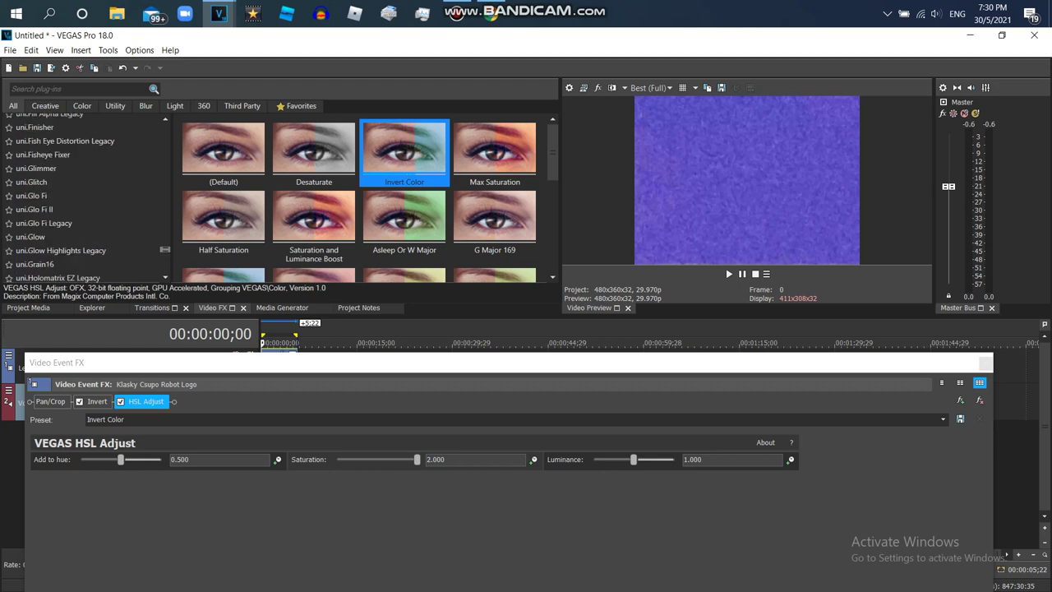
{"action": "left_click", "coordinate": [82, 140]}
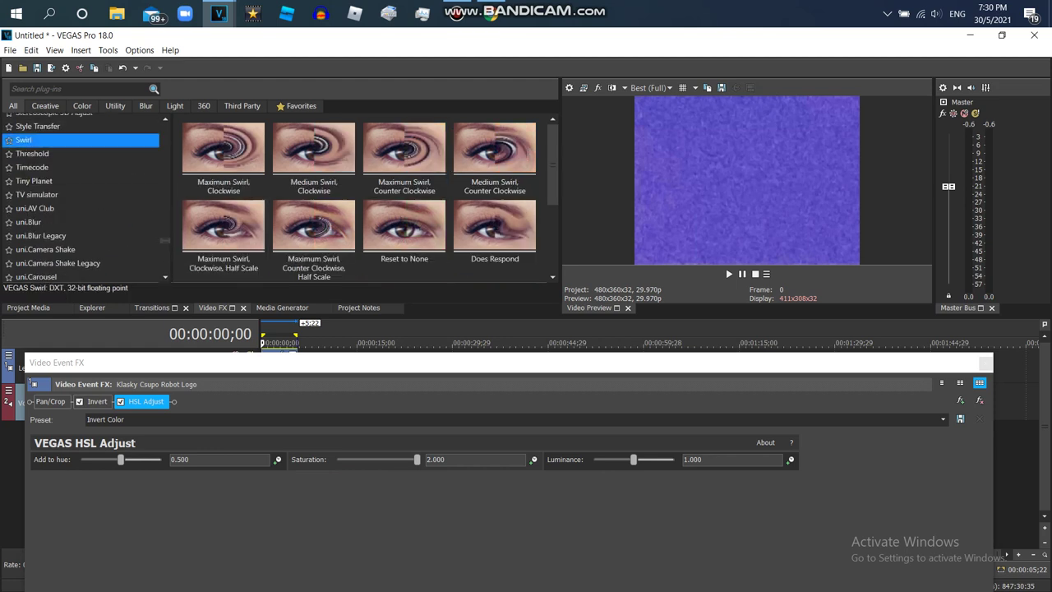
{"action": "left_click_drag", "start_coordinate": [552, 156], "coordinate": [551, 214]}
{"action": "double_click", "coordinate": [223, 191]}
{"action": "left_click", "coordinate": [986, 363]}
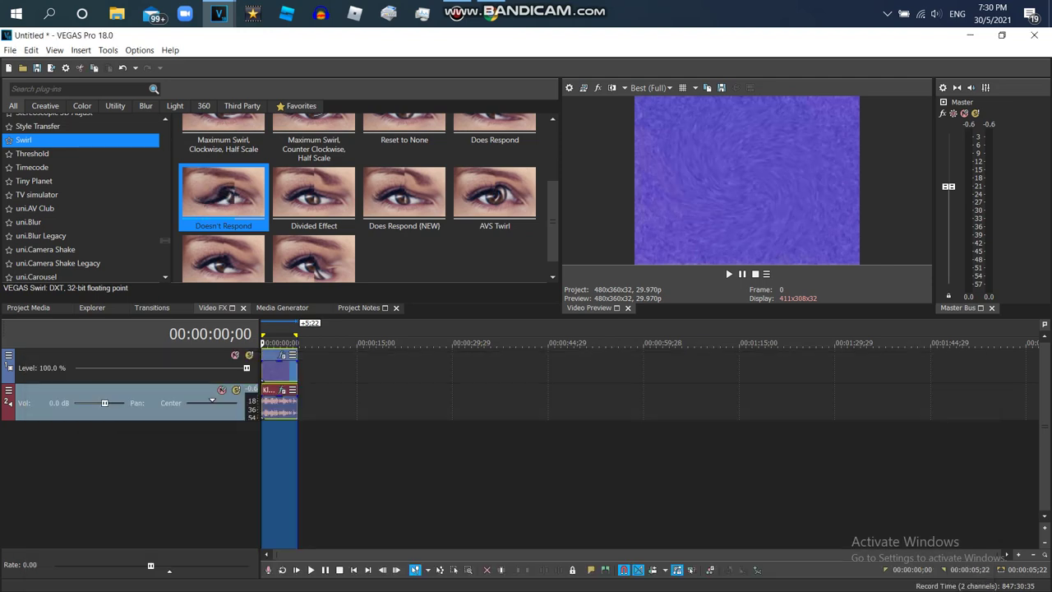
{"action": "left_click", "coordinate": [729, 274]}
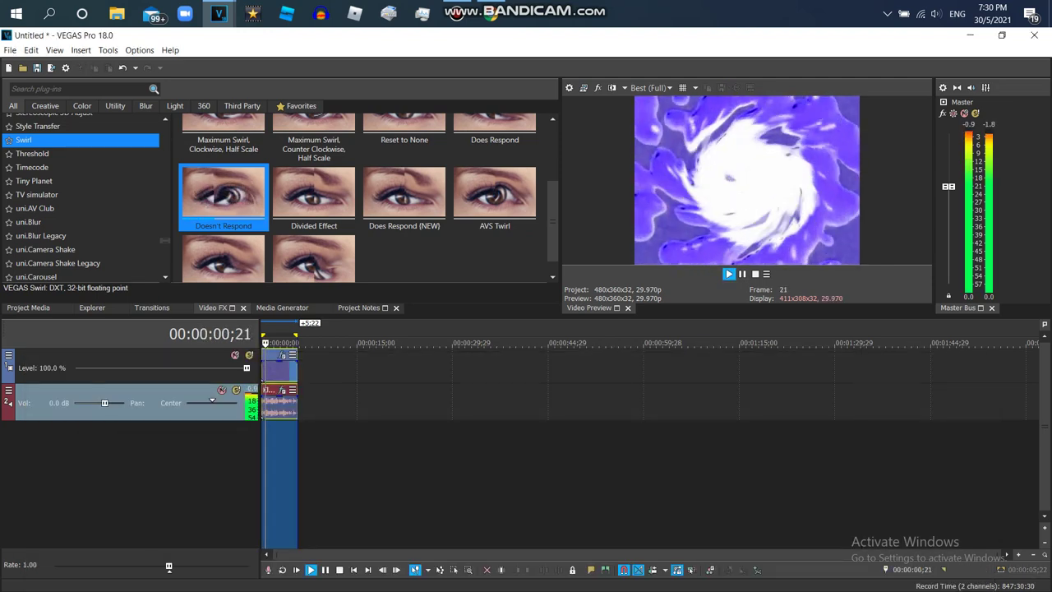